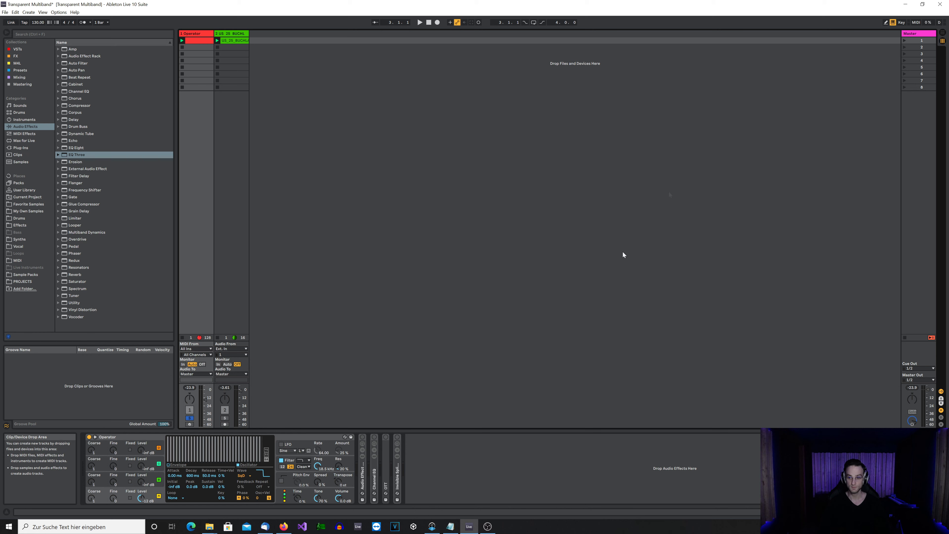
# Step: Open the s(M)exoscope window from the Master track and play the Operator track to view its unprocessed waveform
pyautogui.click(912, 34)
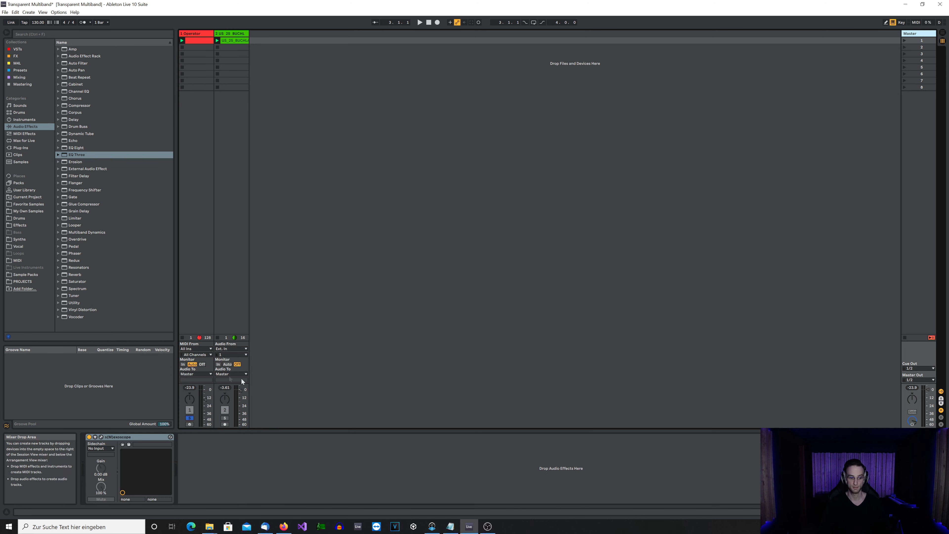
pyautogui.click(101, 437)
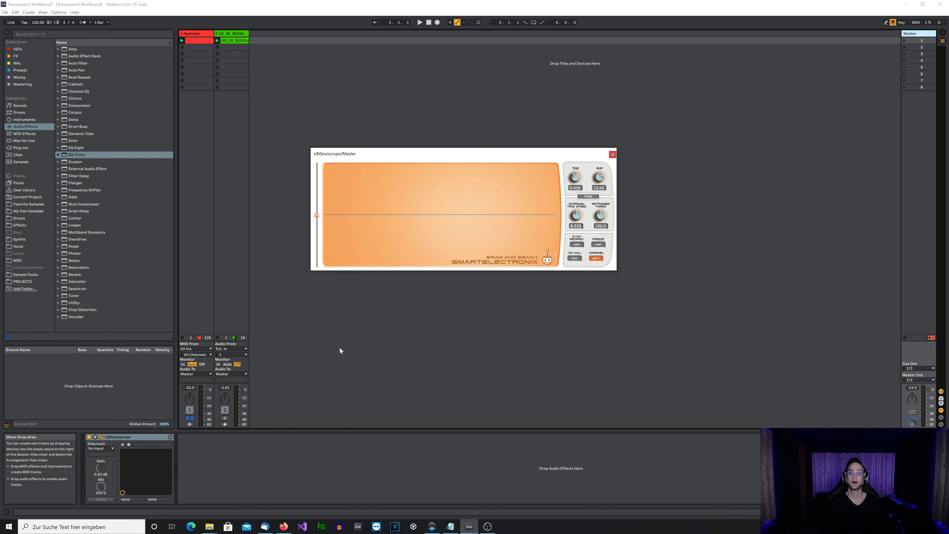
pyautogui.click(190, 33)
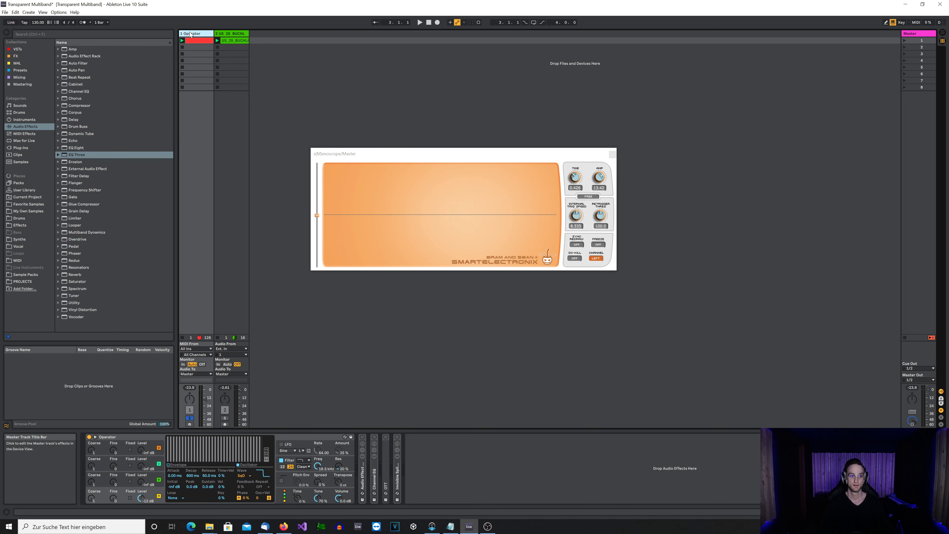
pyautogui.press('space')
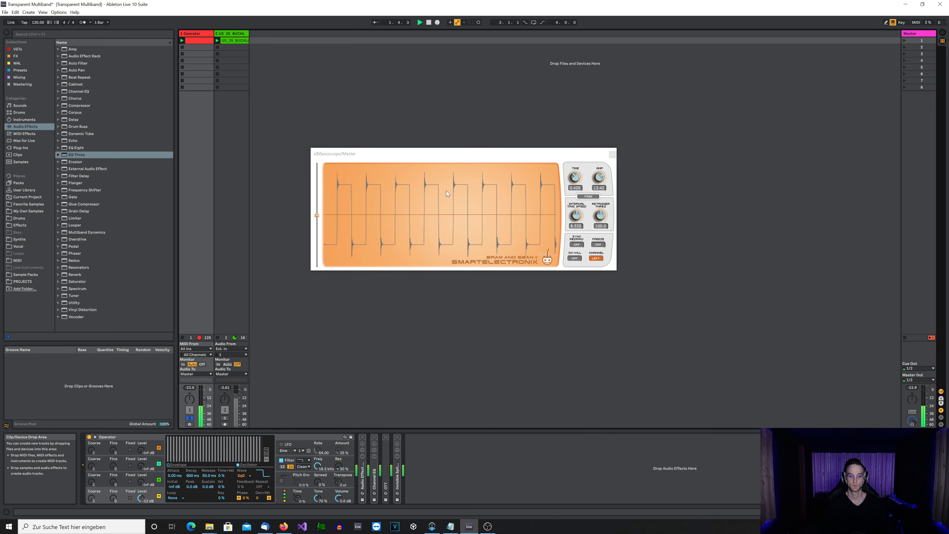
pyautogui.press('space')
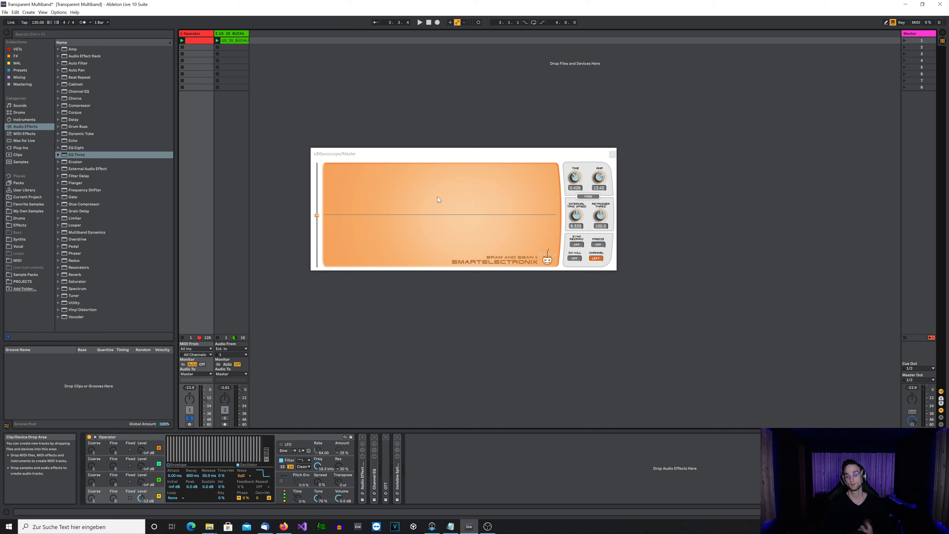
# Step: Unfold and enable the Operator track's Audio Effect Rack, and inspect the EQ Three band settings in each of its three chains
pyautogui.doubleClick(362, 476)
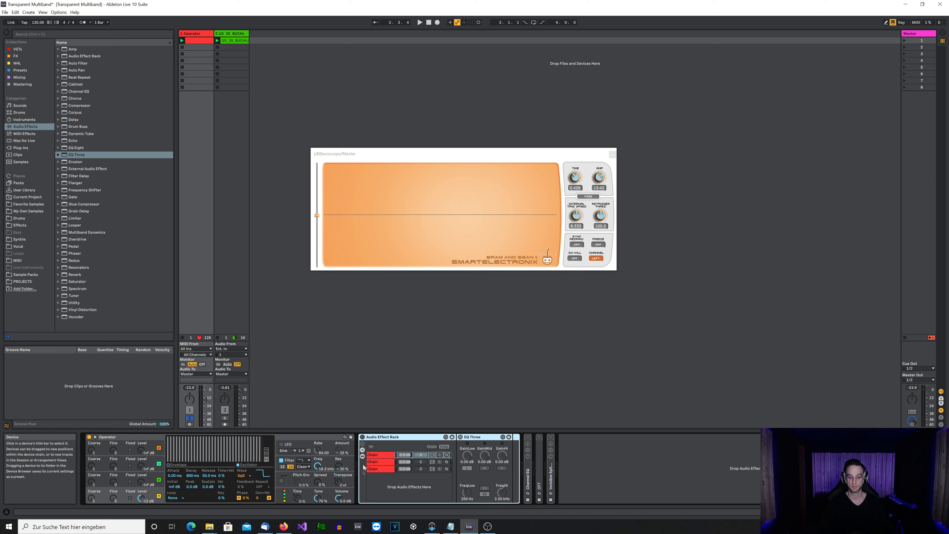
pyautogui.click(363, 437)
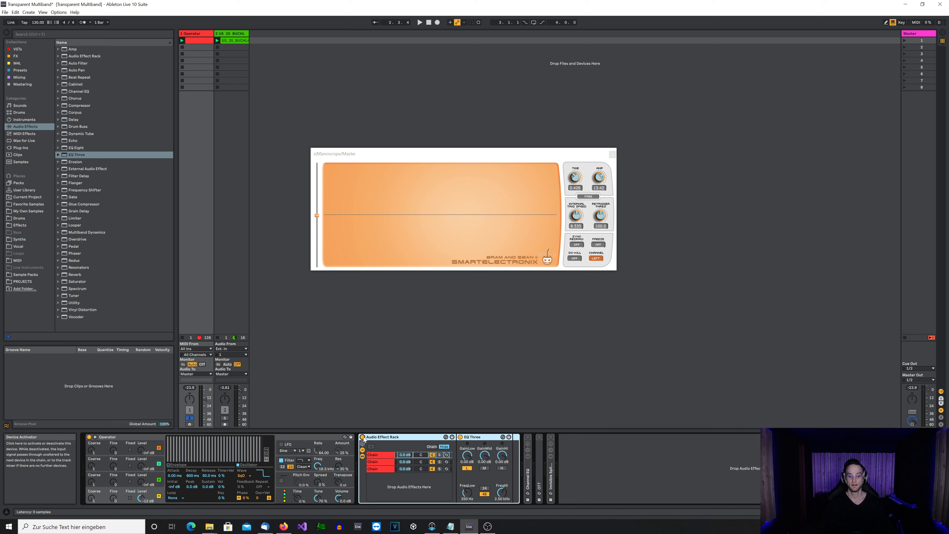
pyautogui.click(384, 457)
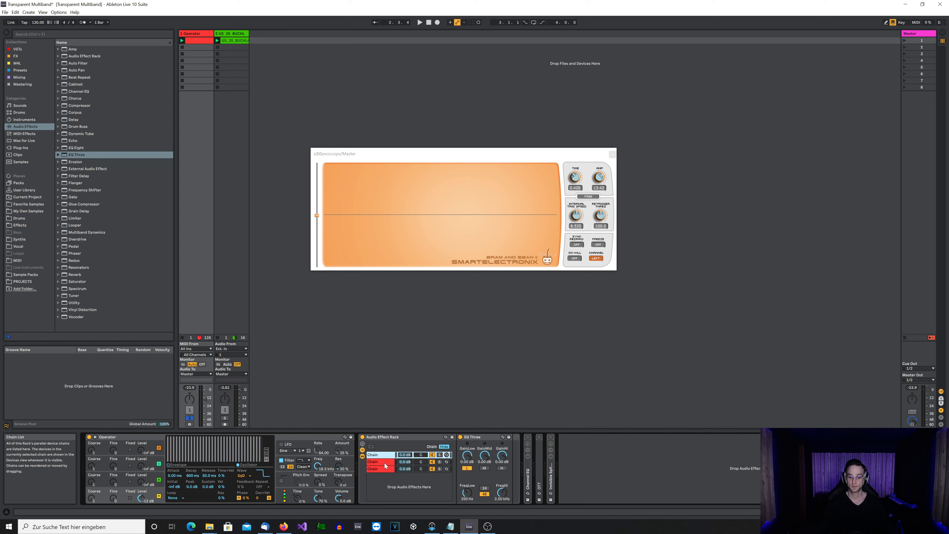
pyautogui.click(384, 463)
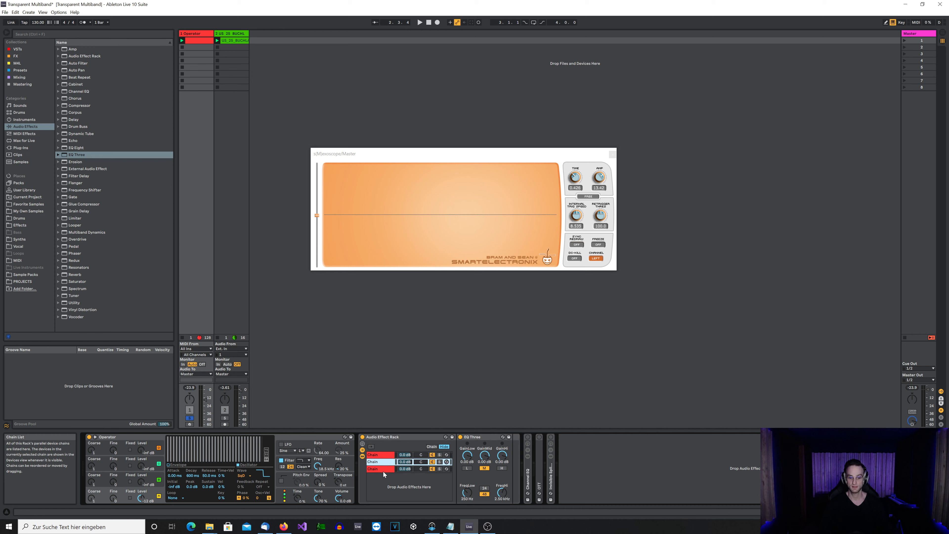
pyautogui.click(384, 472)
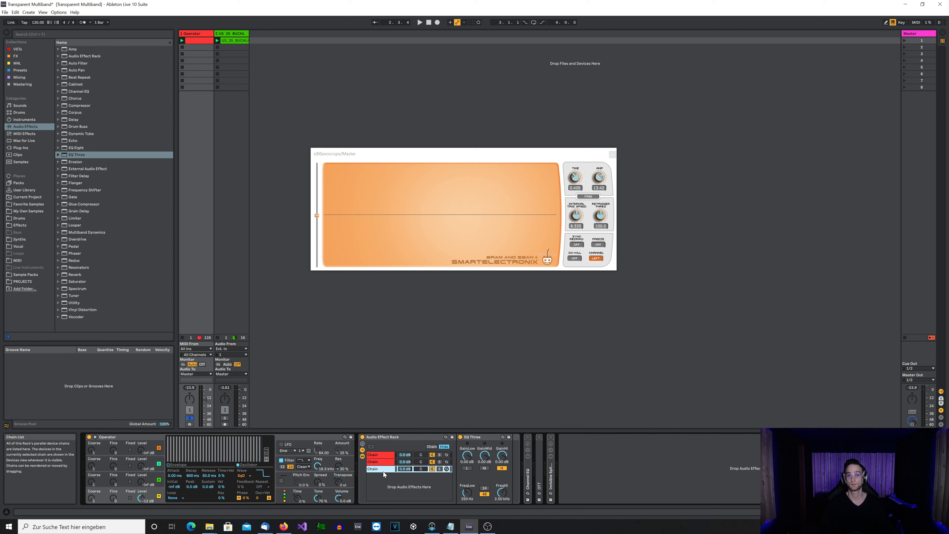
# Step: Play the track while switching the Audio Effect Rack on and off to compare its effect on the waveform, leaving the rack off
pyautogui.click(376, 437)
pyautogui.press('space')
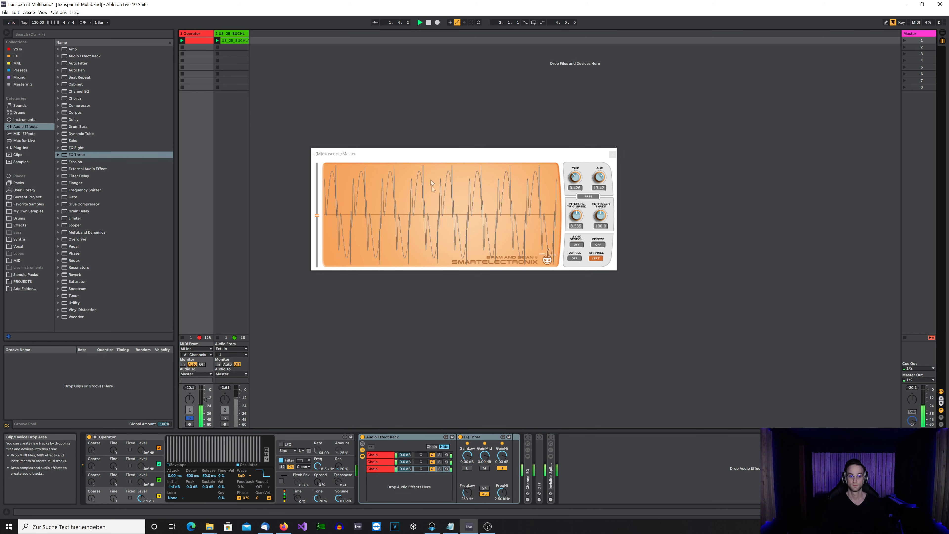
pyautogui.click(362, 437)
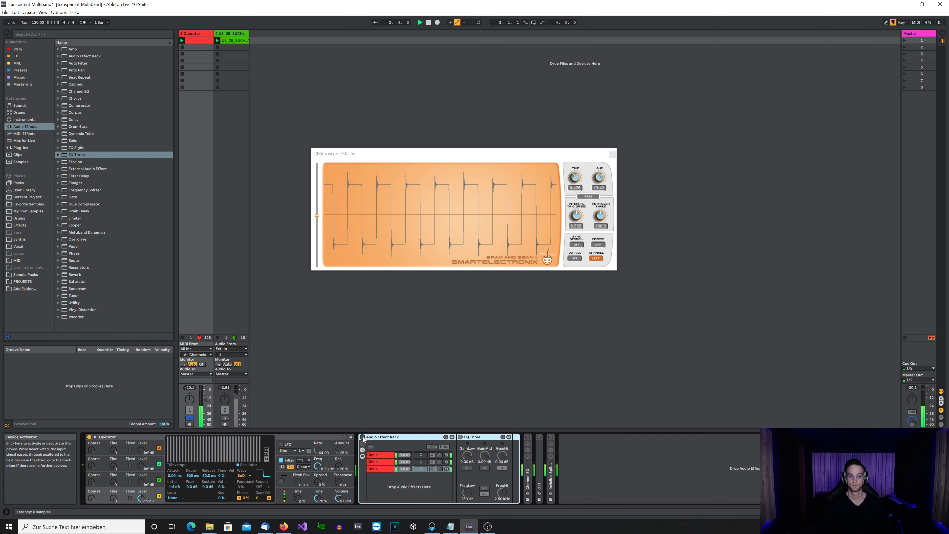
pyautogui.click(363, 437)
pyautogui.click(362, 437)
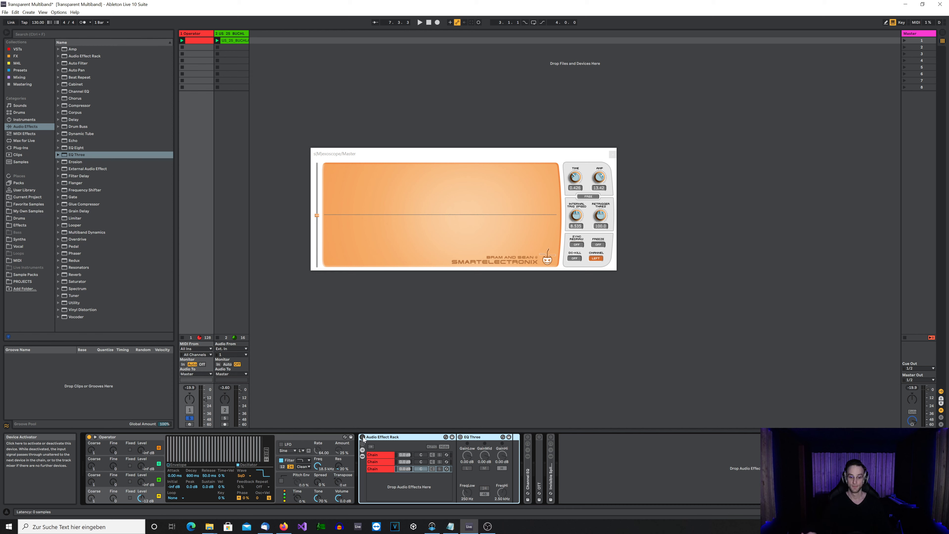
# Step: Switch the EQ Three filter slope to 24 dB in all three chains of the Audio Effect Rack
pyautogui.click(484, 488)
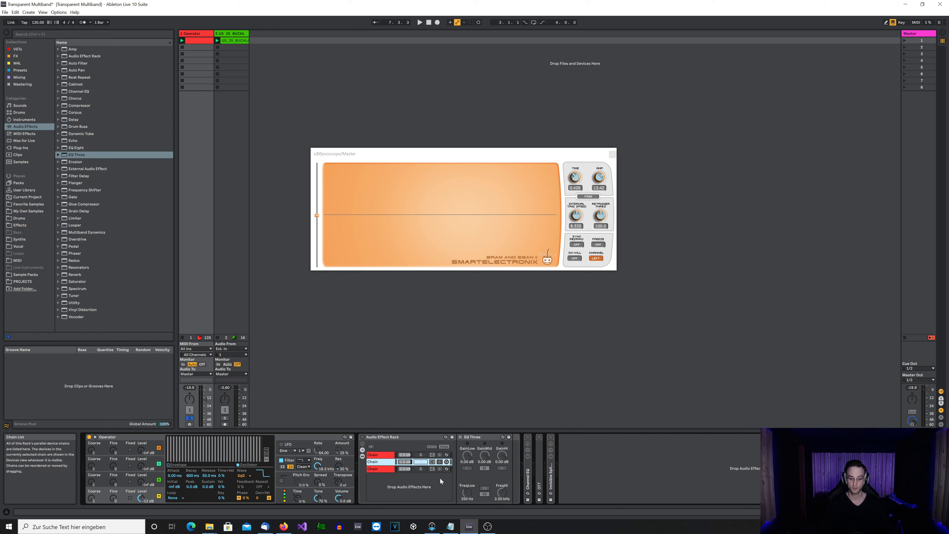
pyautogui.click(381, 463)
pyautogui.click(381, 456)
pyautogui.click(485, 490)
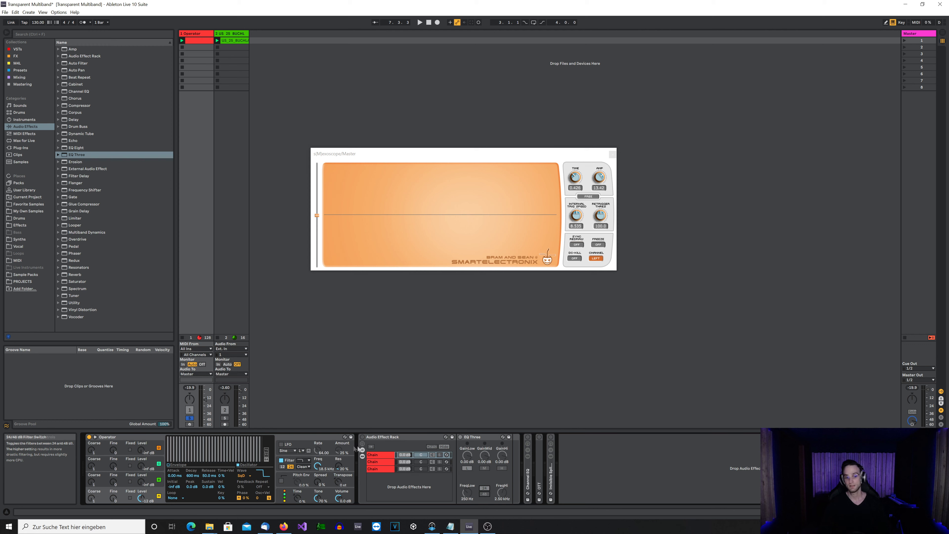
# Step: Compare the waveform with the 24 dB rack on and off during playback, leaving the rack disabled and folded
pyautogui.click(362, 437)
pyautogui.press('space')
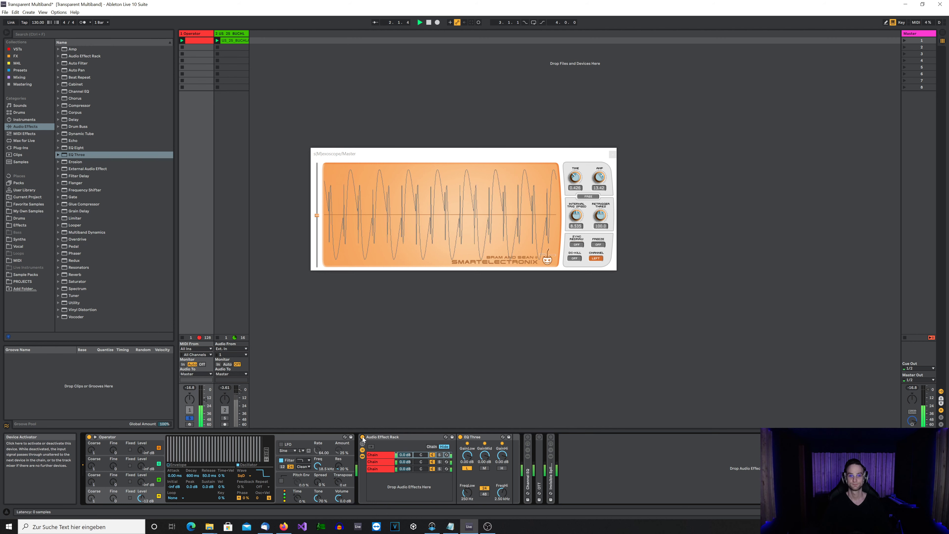
pyautogui.click(363, 437)
pyautogui.click(363, 438)
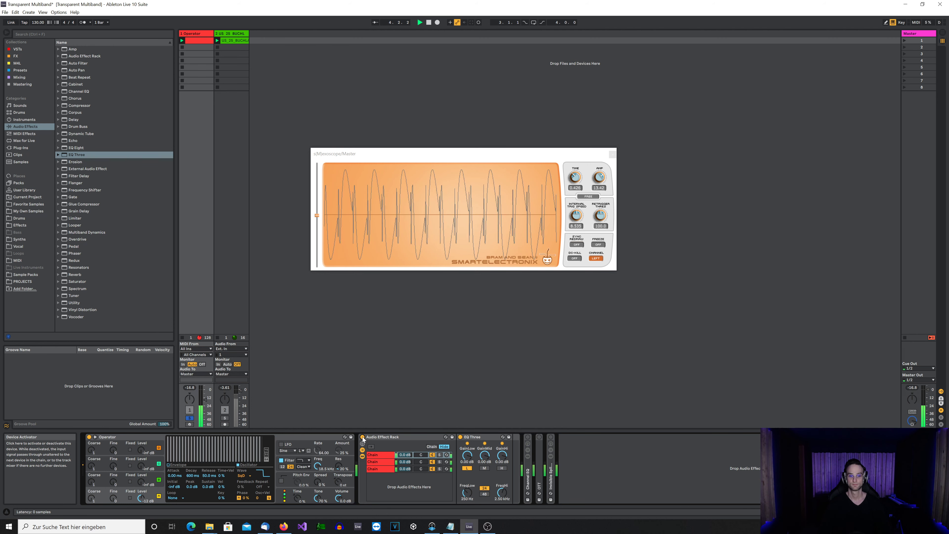
pyautogui.click(362, 437)
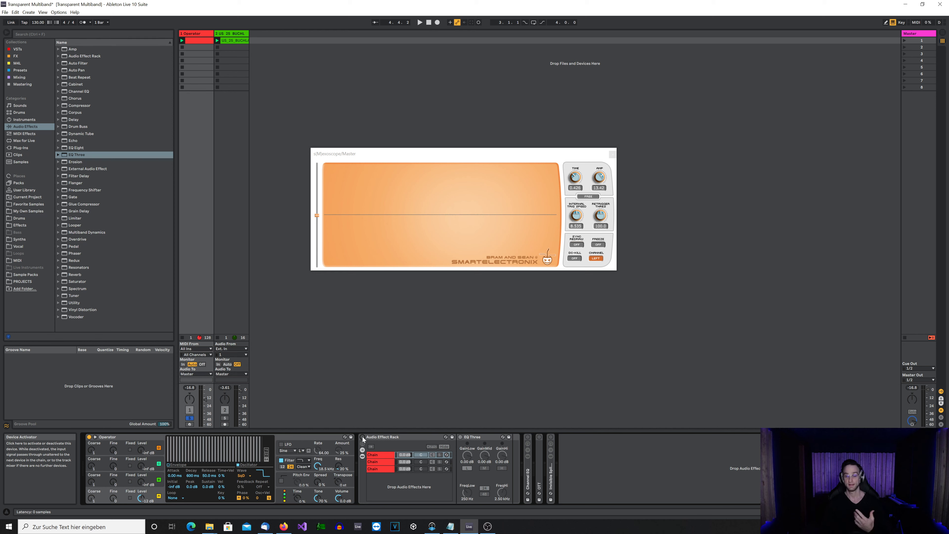
pyautogui.doubleClick(368, 437)
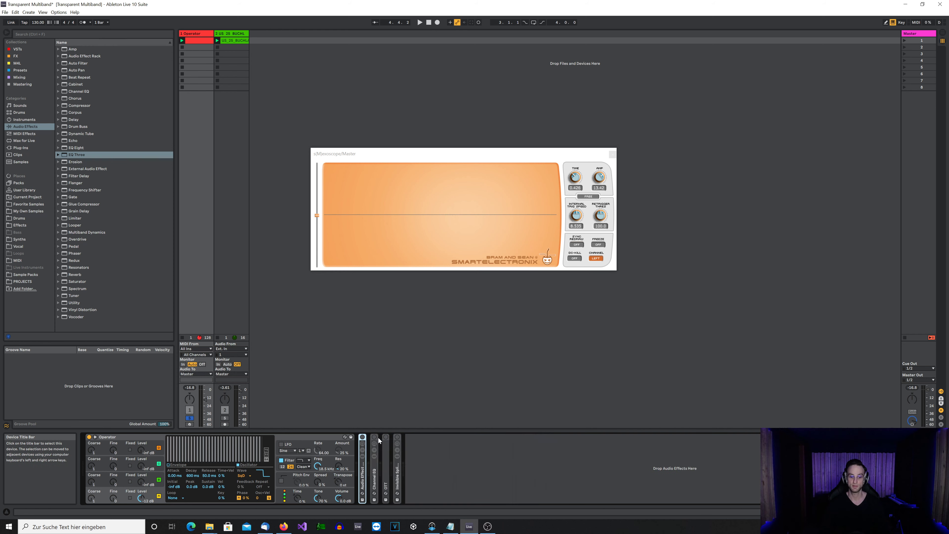
# Step: Unfold the Channel EQ rack and open its FabFilter Pro-Q 3 window, placing it clear of the oscilloscope display
pyautogui.doubleClick(374, 474)
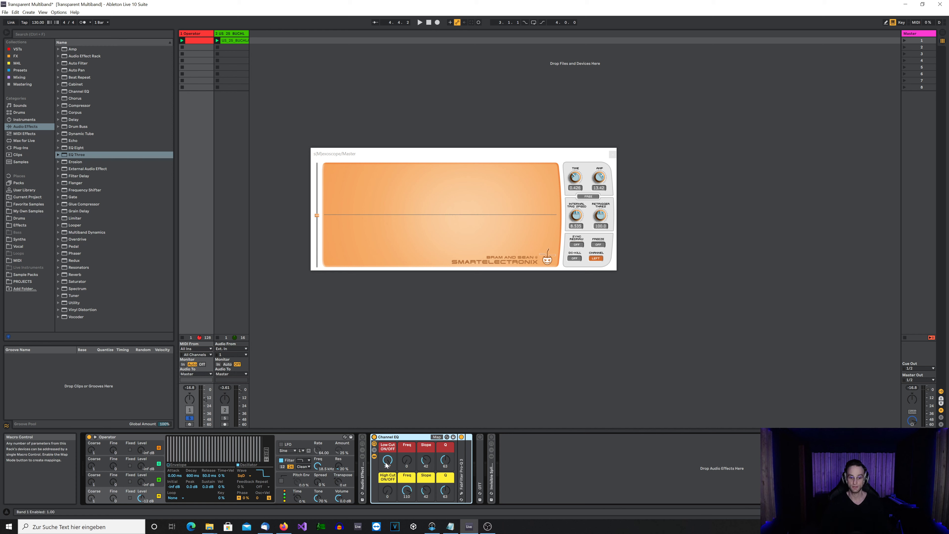
pyautogui.click(462, 494)
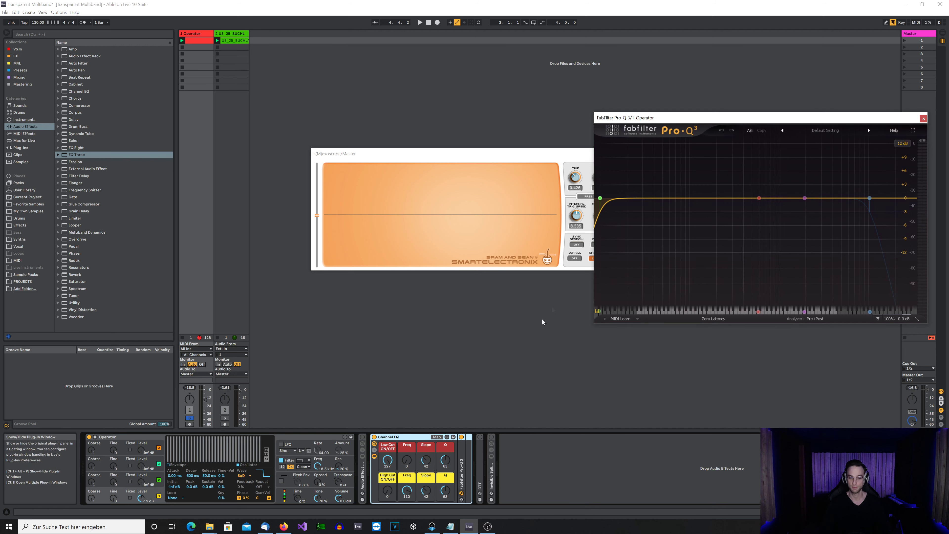
pyautogui.moveTo(648, 119); pyautogui.dragTo(637, 251)
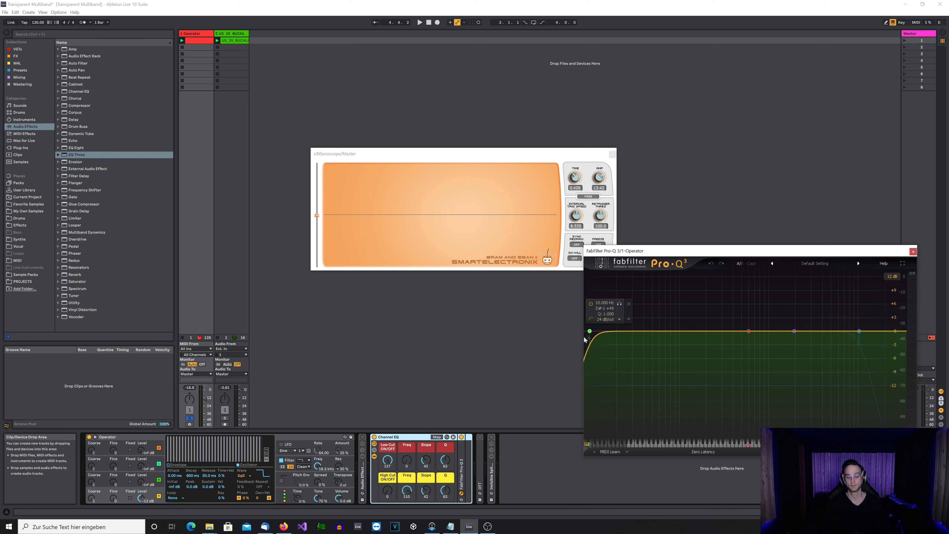
# Step: Bypass the Channel EQ rack, start playback, and arrange the oscilloscope directly above the Pro-Q 3 window
pyautogui.click(374, 437)
pyautogui.press('space')
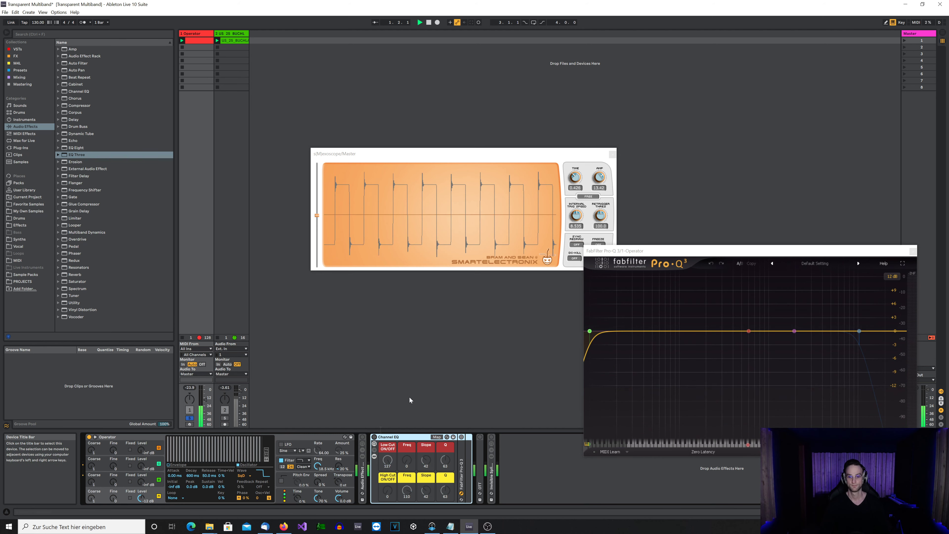
pyautogui.moveTo(486, 153); pyautogui.dragTo(519, 79)
pyautogui.moveTo(599, 256); pyautogui.dragTo(363, 219)
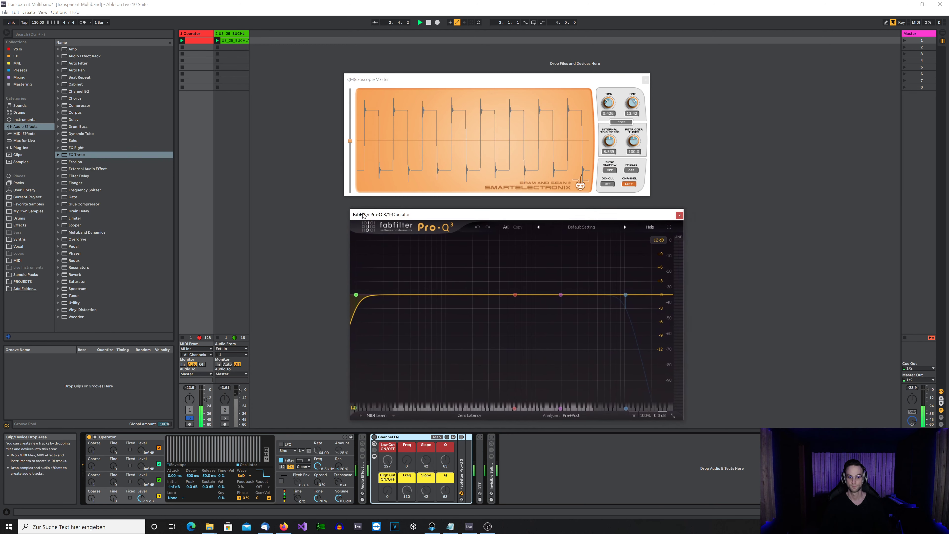
# Step: Toggle the Channel EQ rack during playback to compare the waveform with and without the low cut, leaving it enabled
pyautogui.click(374, 437)
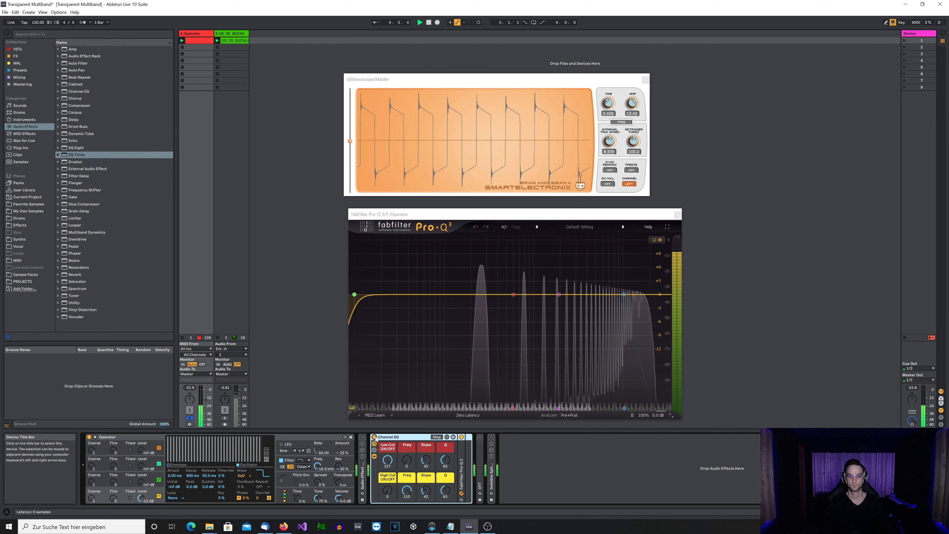
pyautogui.click(374, 437)
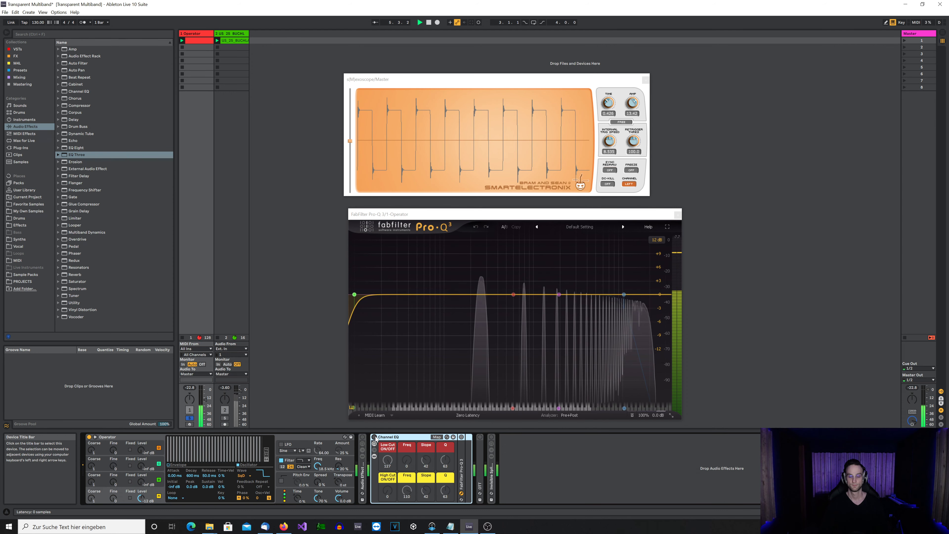
pyautogui.click(375, 437)
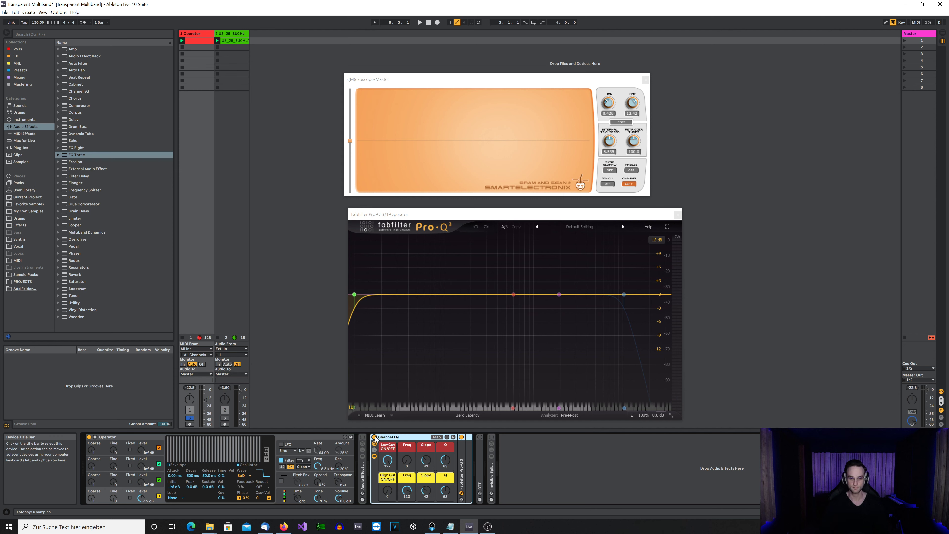
# Step: During playback, step the slope of Pro-Q 3's 10 Hz low cut through 6, 12 and 48 dB/oct, ending at 96 dB/oct
pyautogui.moveTo(361, 299)
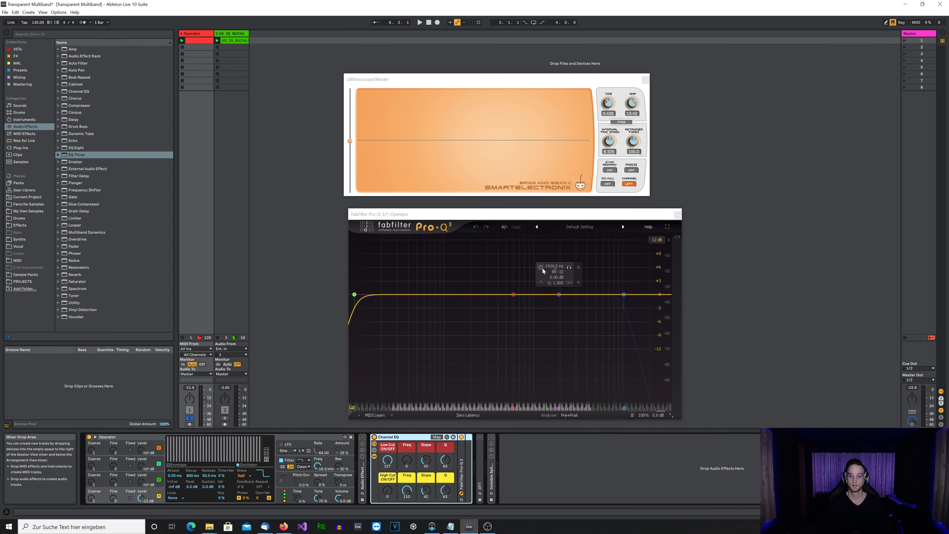
pyautogui.press('space')
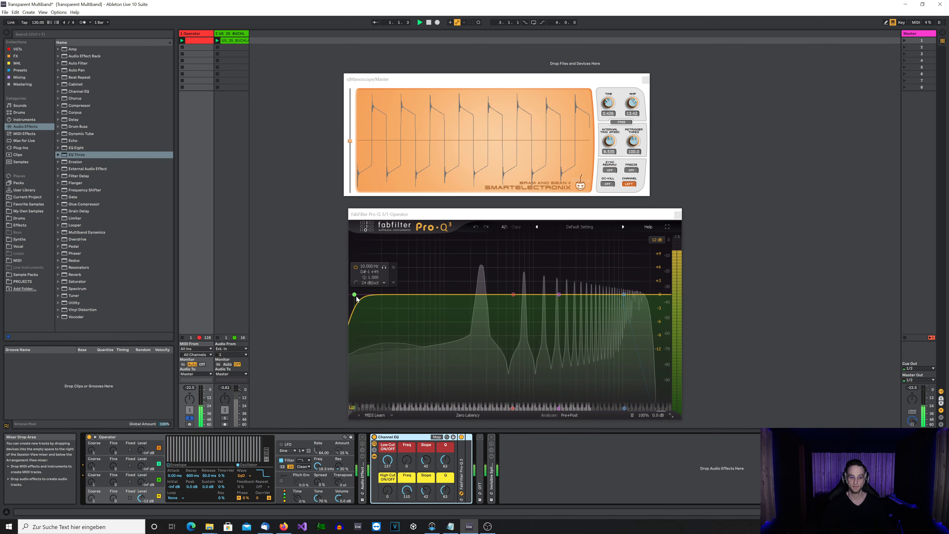
pyautogui.click(379, 283)
pyautogui.click(378, 284)
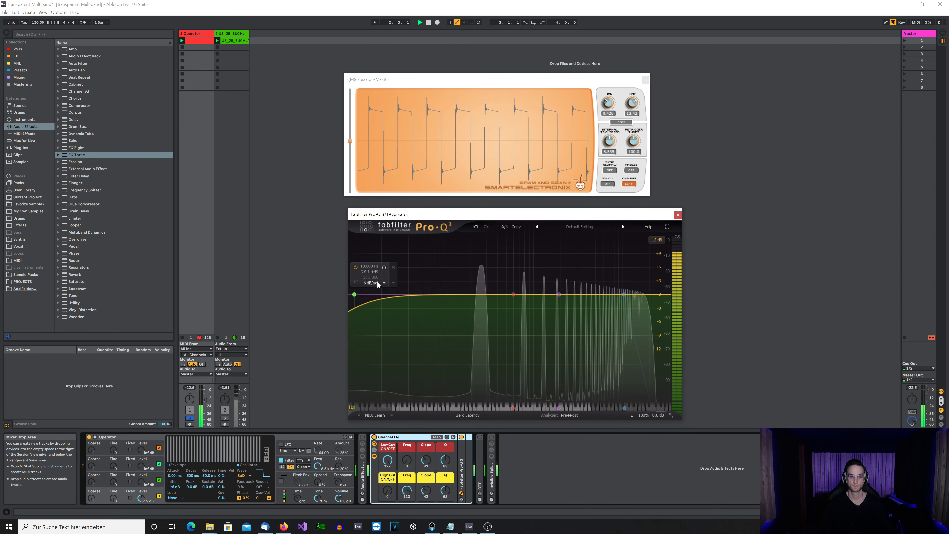
pyautogui.click(378, 284)
pyautogui.click(381, 299)
pyautogui.click(376, 284)
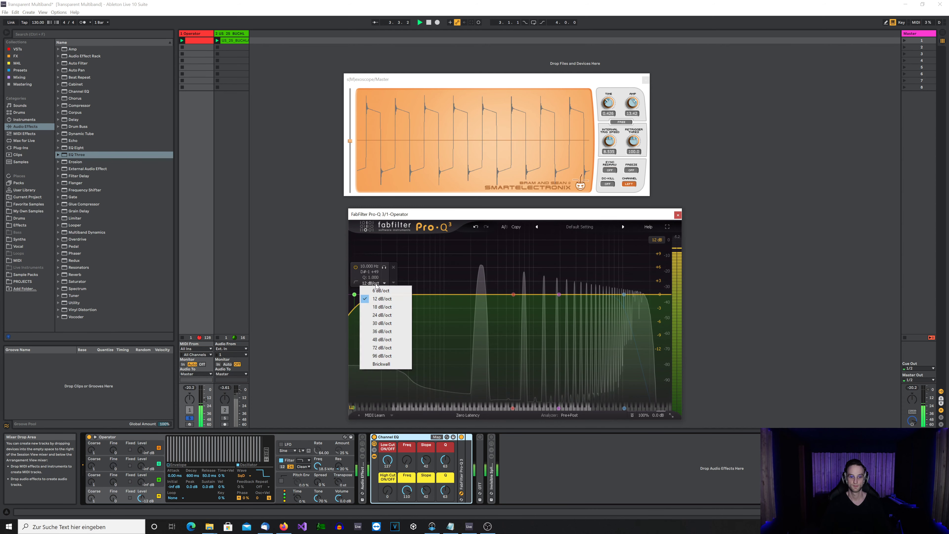
pyautogui.click(382, 340)
pyautogui.click(371, 284)
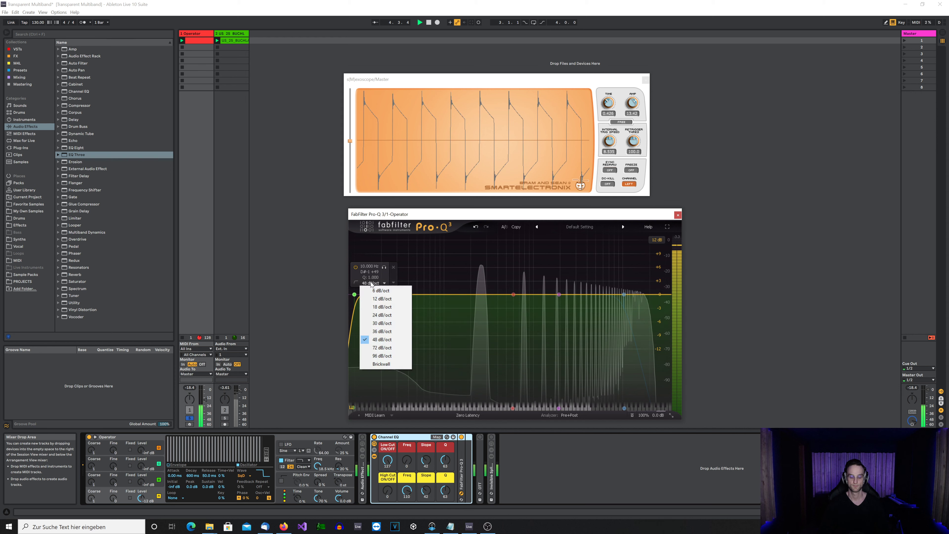
pyautogui.click(380, 354)
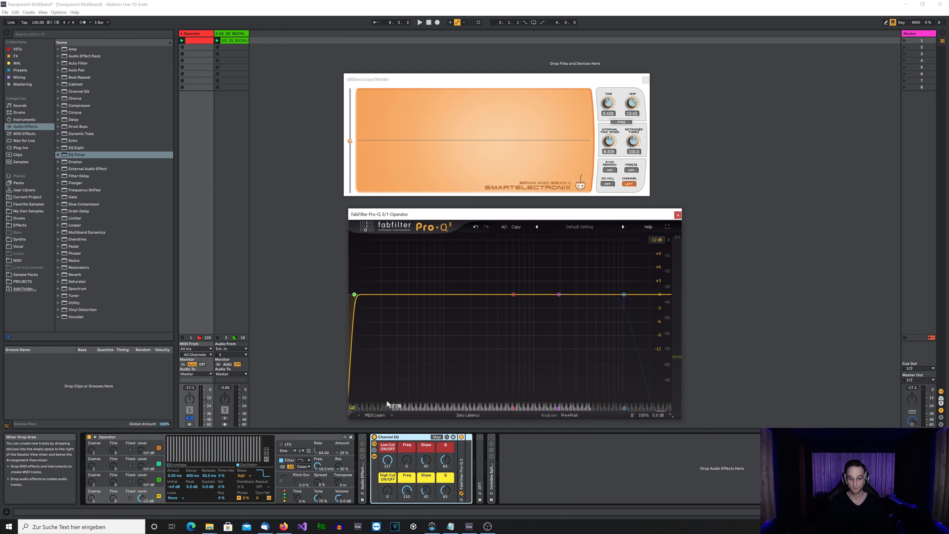
# Step: Disable and fold the Channel EQ rack, and close the Pro-Q 3 window
pyautogui.click(375, 437)
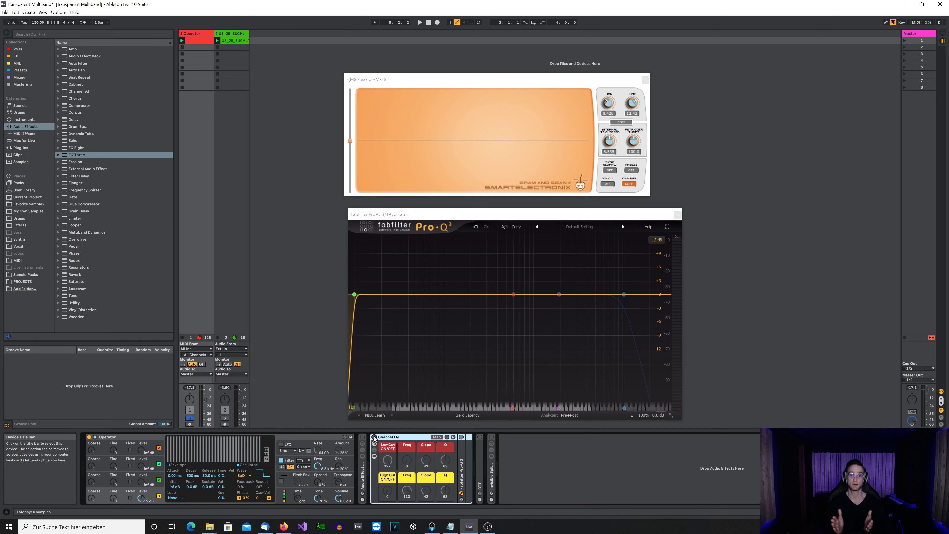
pyautogui.doubleClick(392, 439)
pyautogui.click(678, 215)
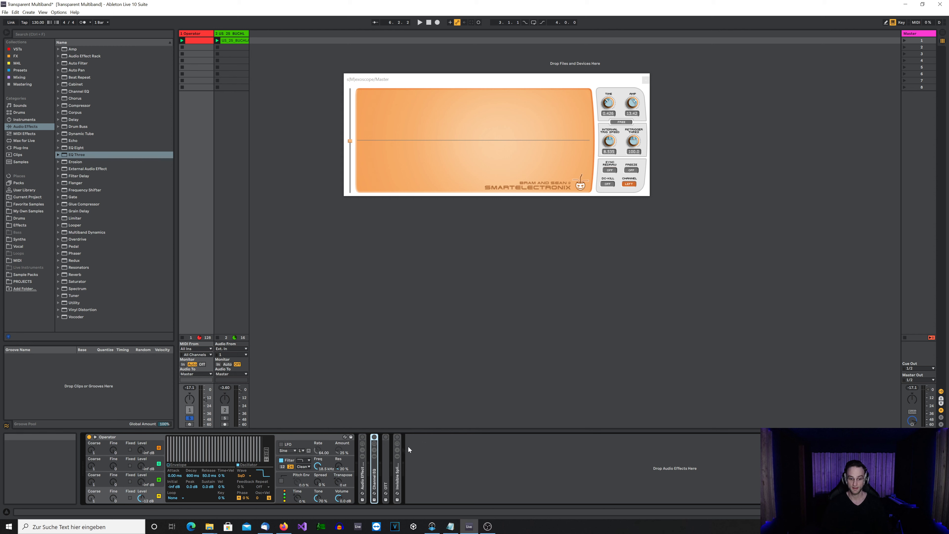
# Step: Unfold and enable the OTT device on the Operator track, and start playback
pyautogui.doubleClick(386, 454)
pyautogui.click(386, 437)
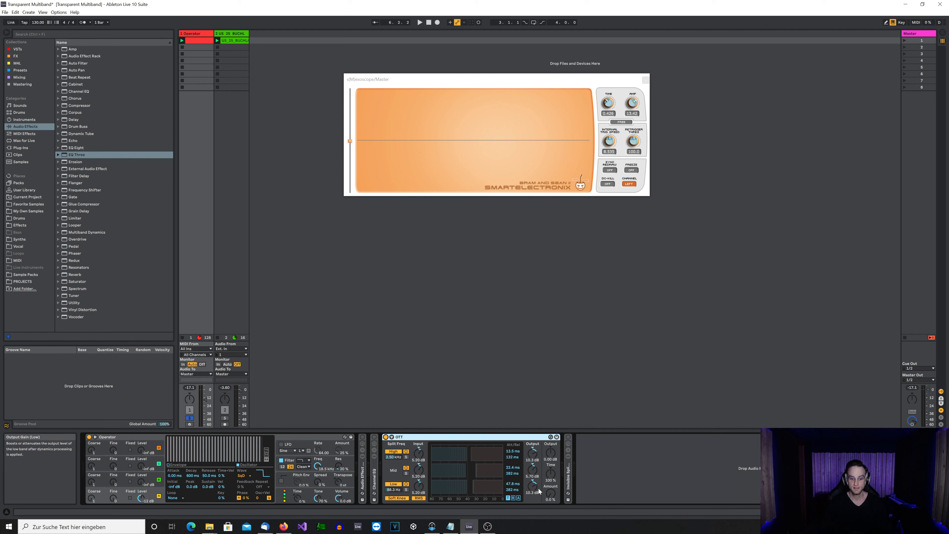
pyautogui.press('space')
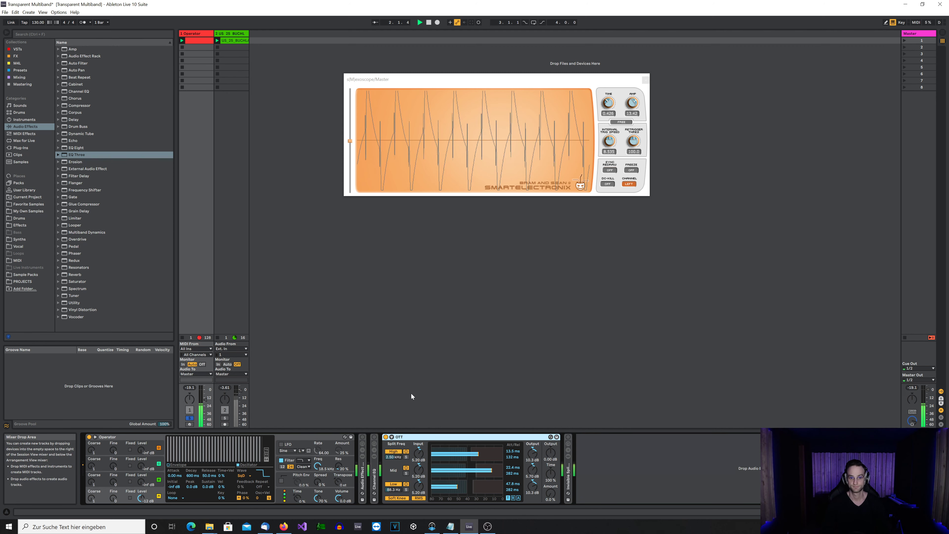
# Step: Toggle OTT during playback to compare the waveform with and without it, leaving the device disabled and folded
pyautogui.click(385, 437)
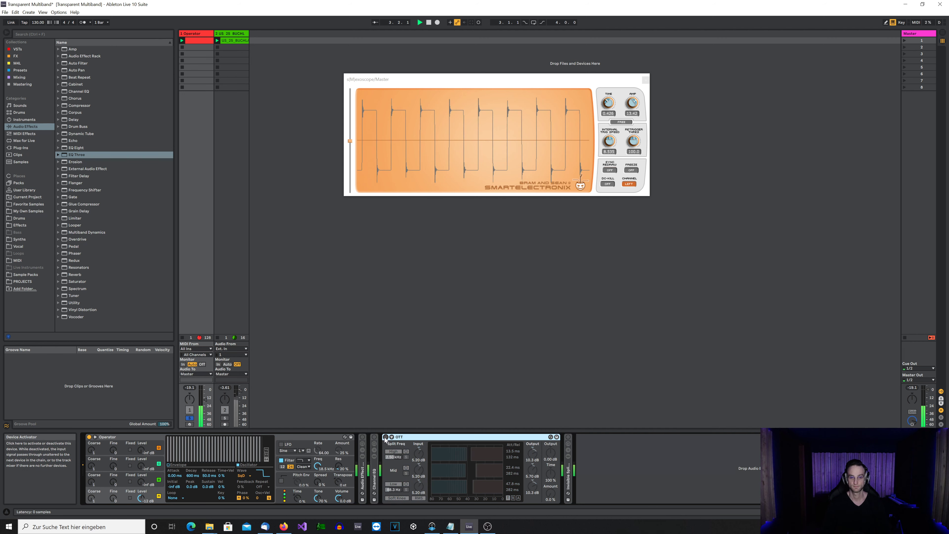
pyautogui.click(386, 437)
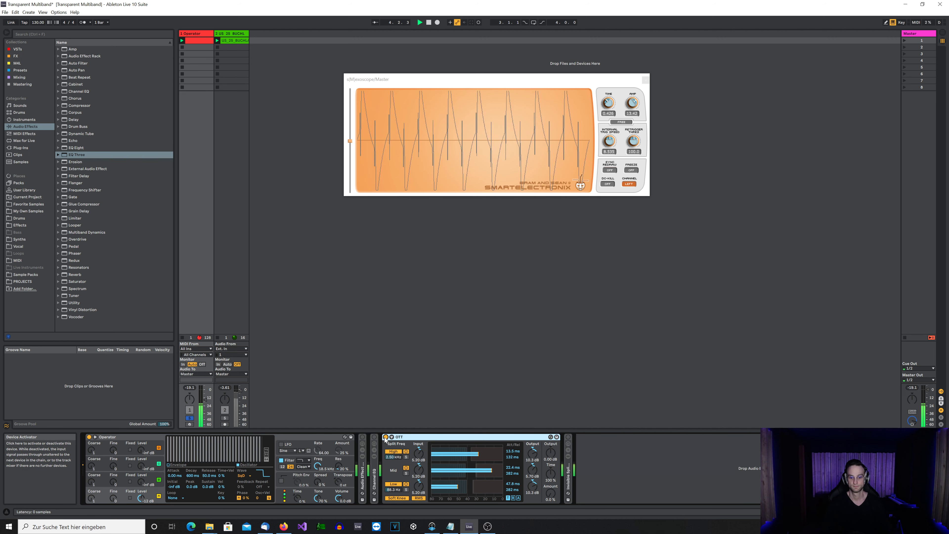
pyautogui.click(386, 437)
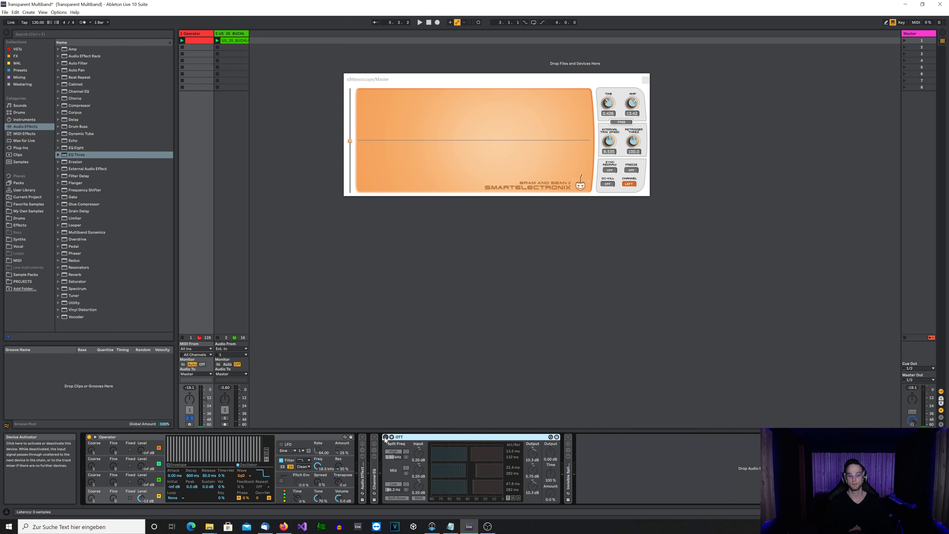
pyautogui.doubleClick(403, 437)
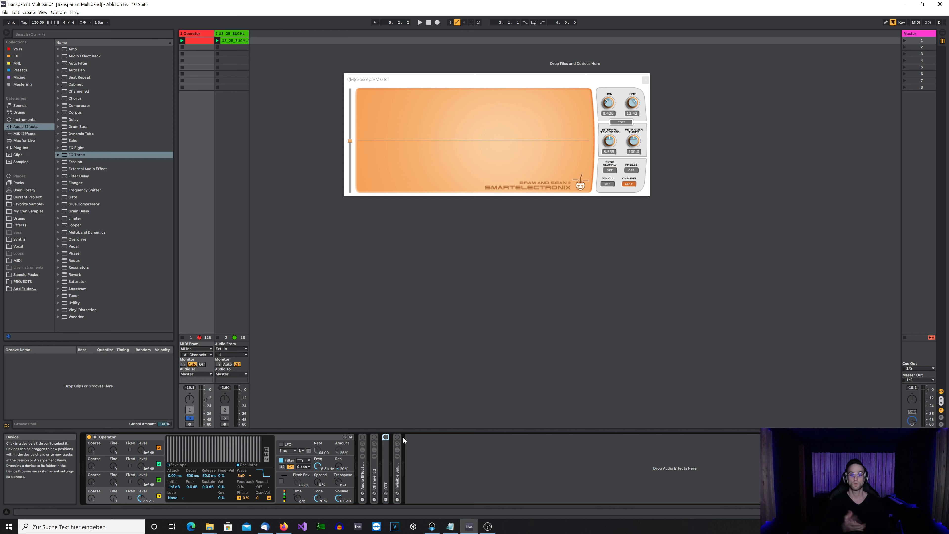
# Step: Unfold and enable the Invisible Splitter 3-Band rack, and show the devices of its Low chain
pyautogui.doubleClick(400, 470)
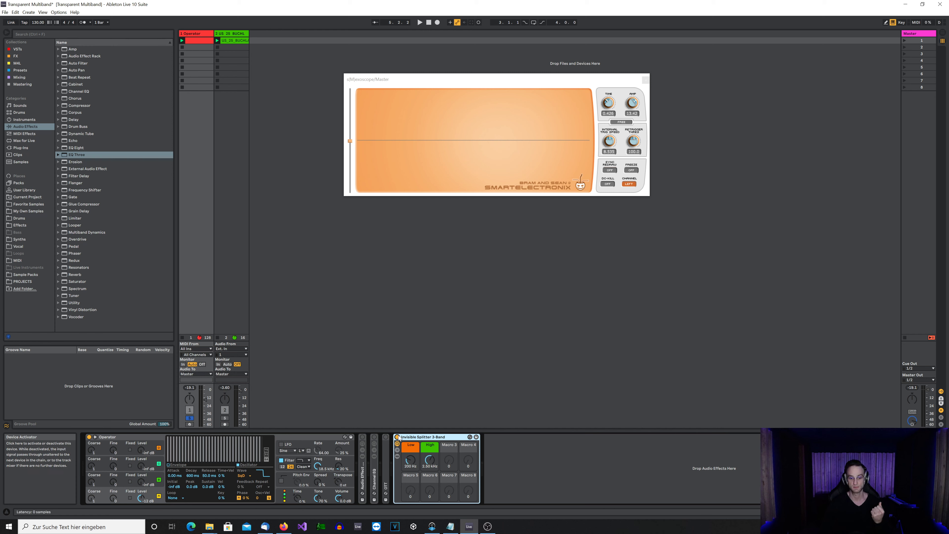
pyautogui.click(397, 456)
pyautogui.click(491, 454)
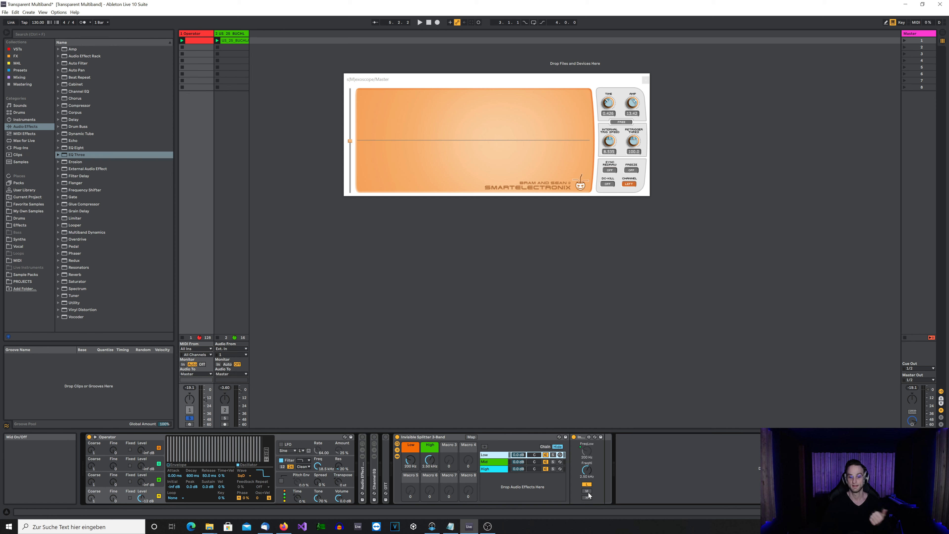
# Step: Step through the Low, Mid and High chains of the Invisible Splitter 3-Band rack to examine each chain's band splitter settings
pyautogui.click(499, 466)
pyautogui.click(495, 458)
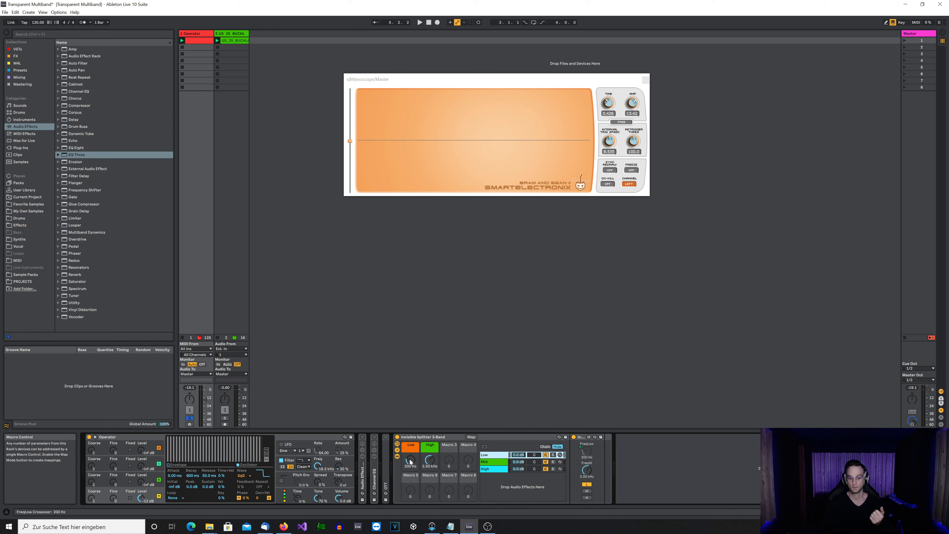
pyautogui.click(493, 462)
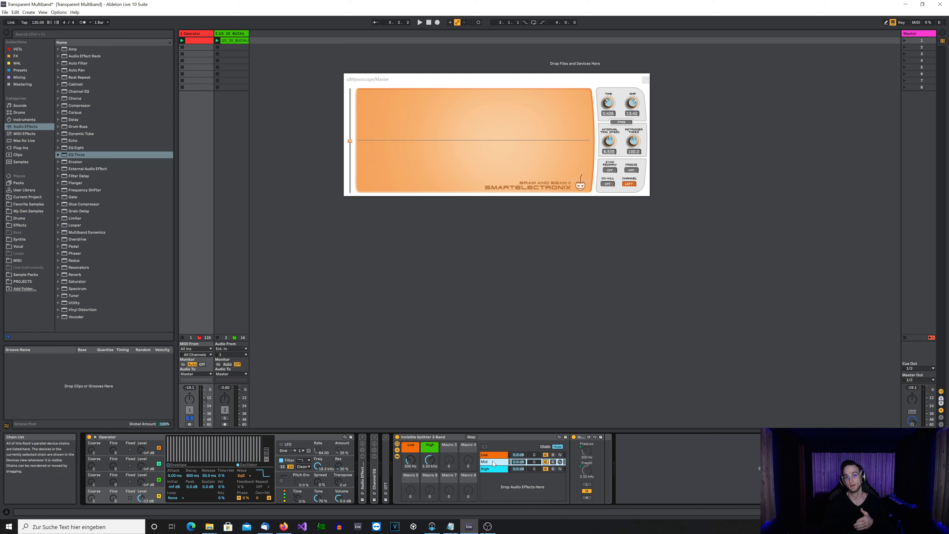
pyautogui.click(492, 469)
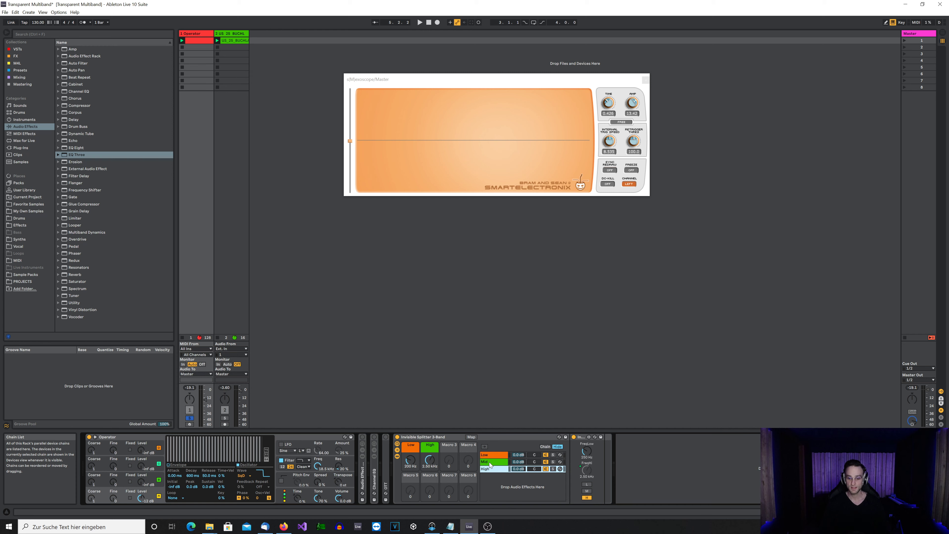
pyautogui.click(490, 464)
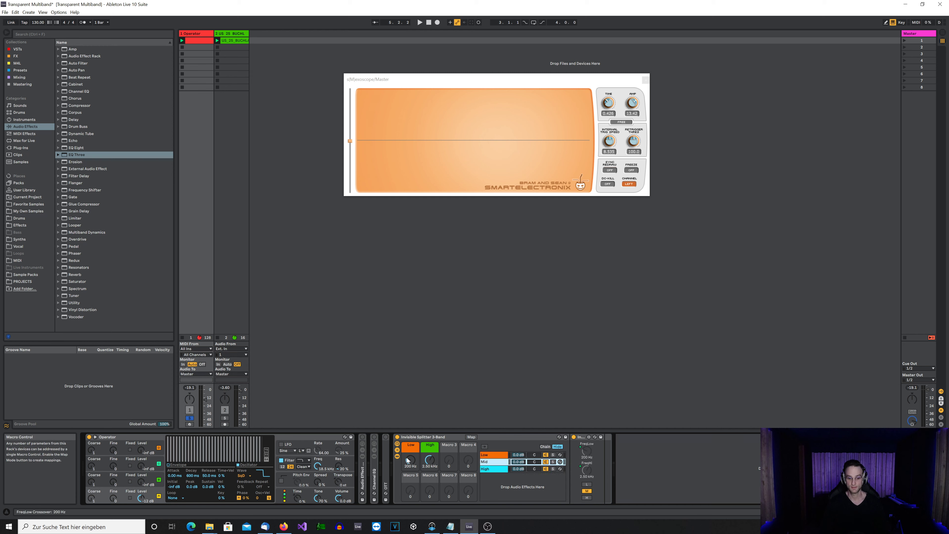
# Step: Toggle the Invisible Splitter 3-Band rack repeatedly during playback to compare the square wave, leaving the rack disabled
pyautogui.click(419, 438)
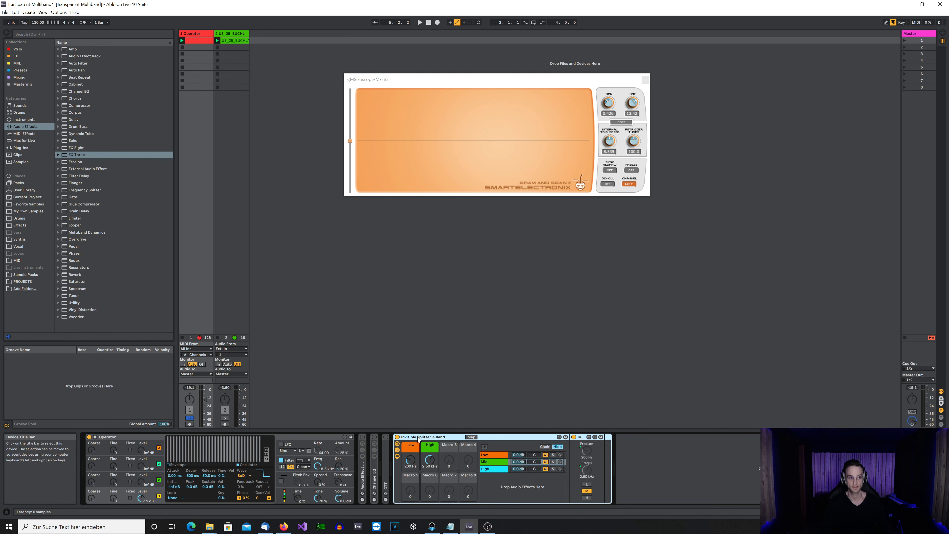
pyautogui.press('space')
pyautogui.click(398, 437)
pyautogui.click(397, 437)
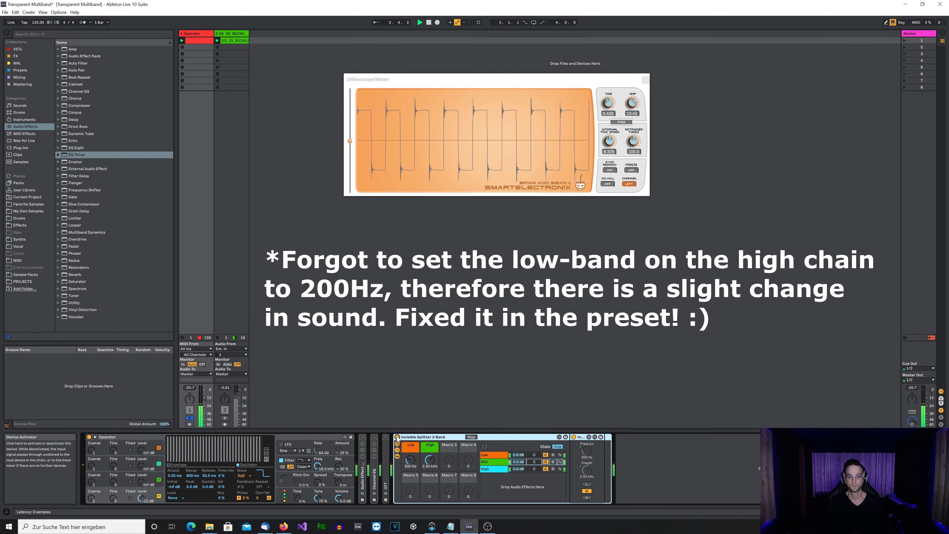
pyautogui.click(398, 437)
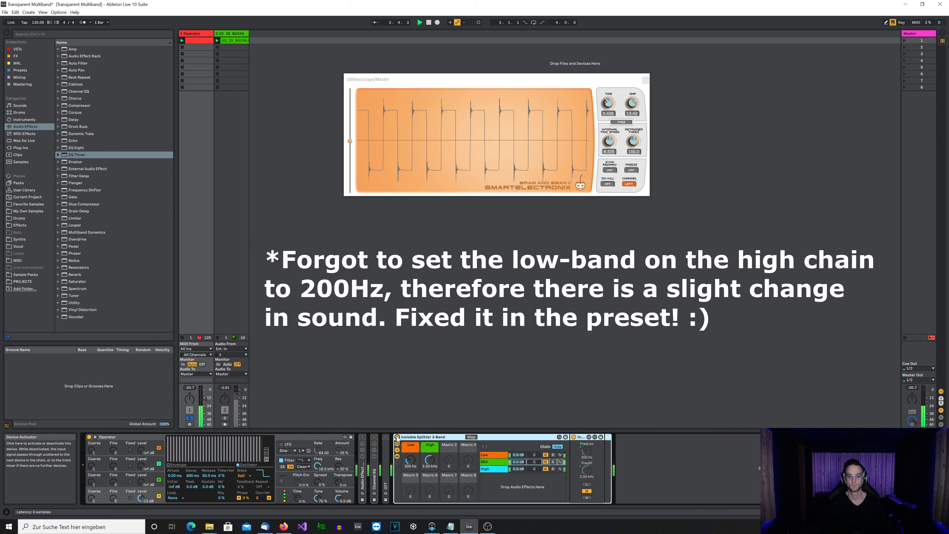
pyautogui.click(397, 437)
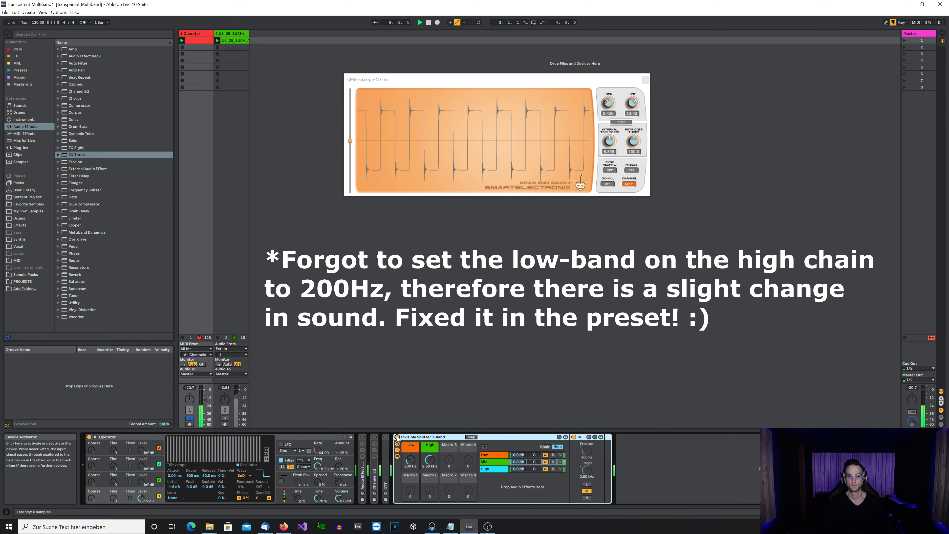
pyautogui.click(398, 436)
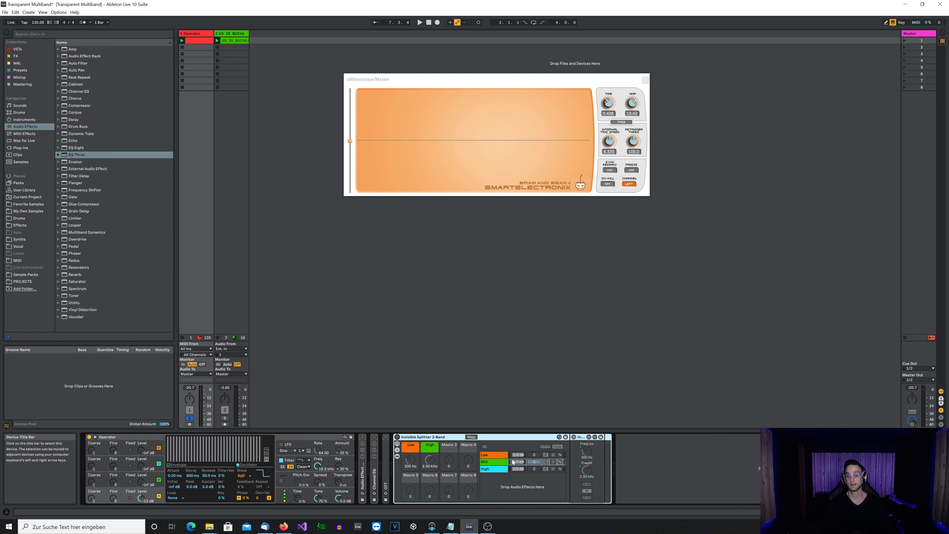
# Step: Inspect the band splitter device in the rack's Low chain, and fold the Invisible Splitter 3-Band rack
pyautogui.click(491, 454)
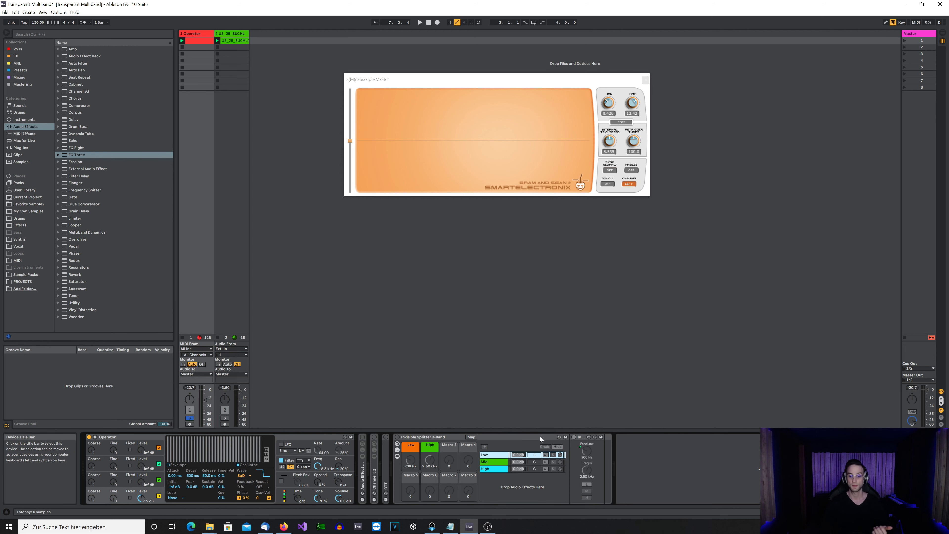
pyautogui.doubleClick(580, 437)
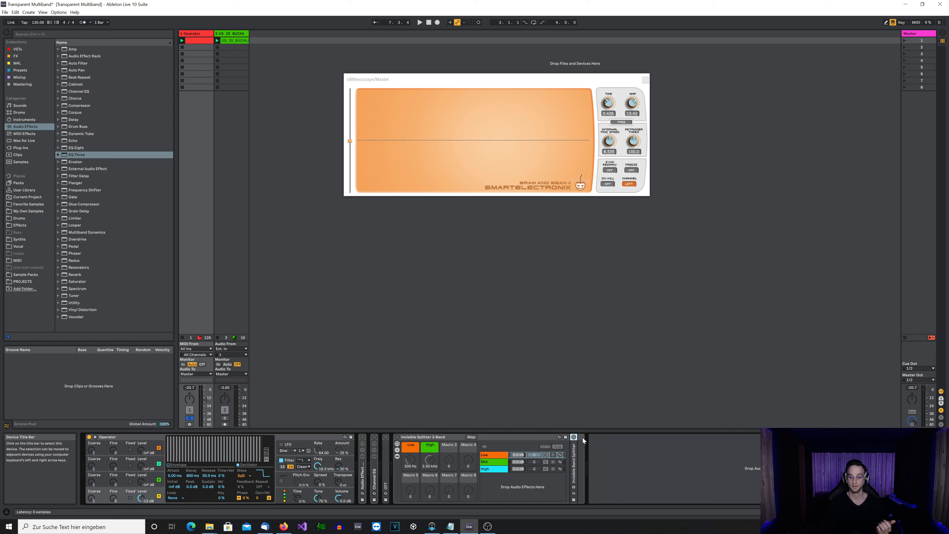
pyautogui.doubleClick(575, 455)
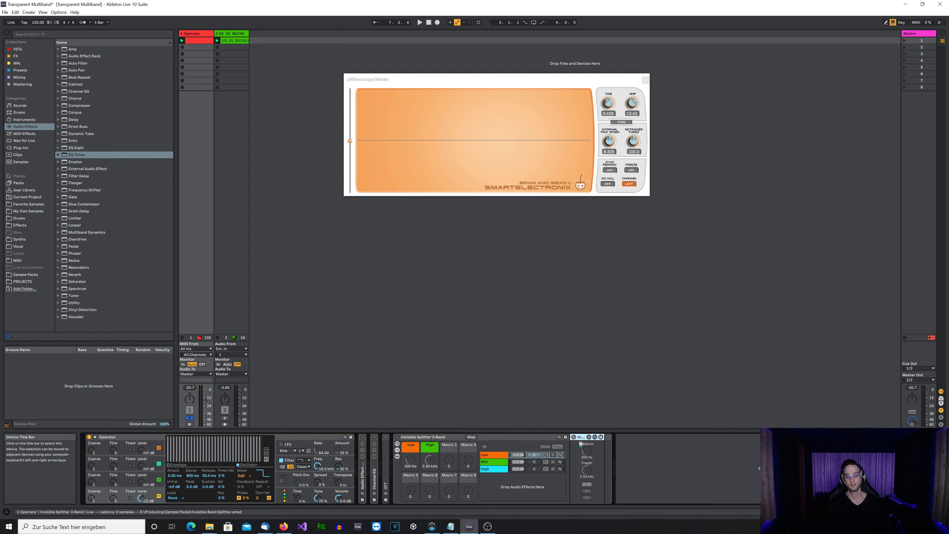
pyautogui.click(421, 439)
pyautogui.doubleClick(421, 439)
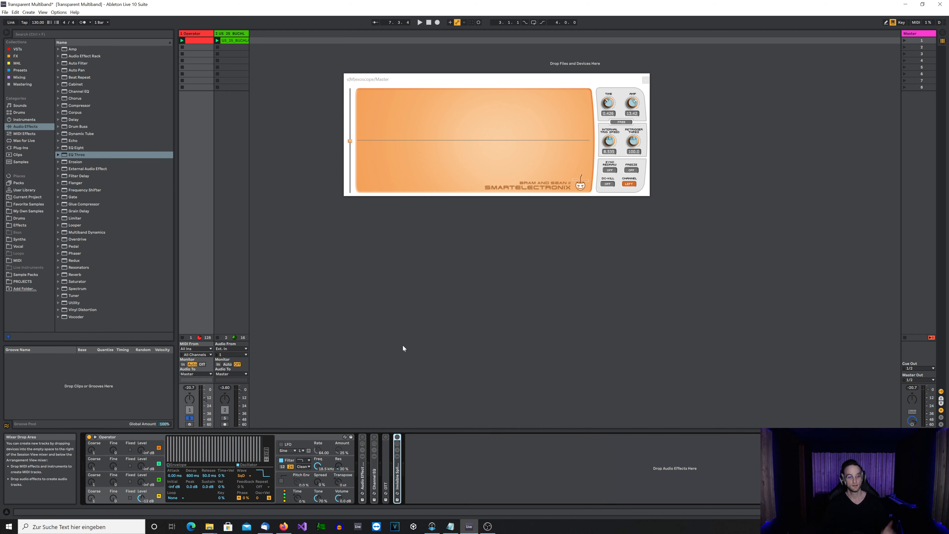
# Step: Show the chains of the second track's Invisible Splitter 3-Band rack and examine the effects in its Low, Mid and High chains
pyautogui.click(236, 34)
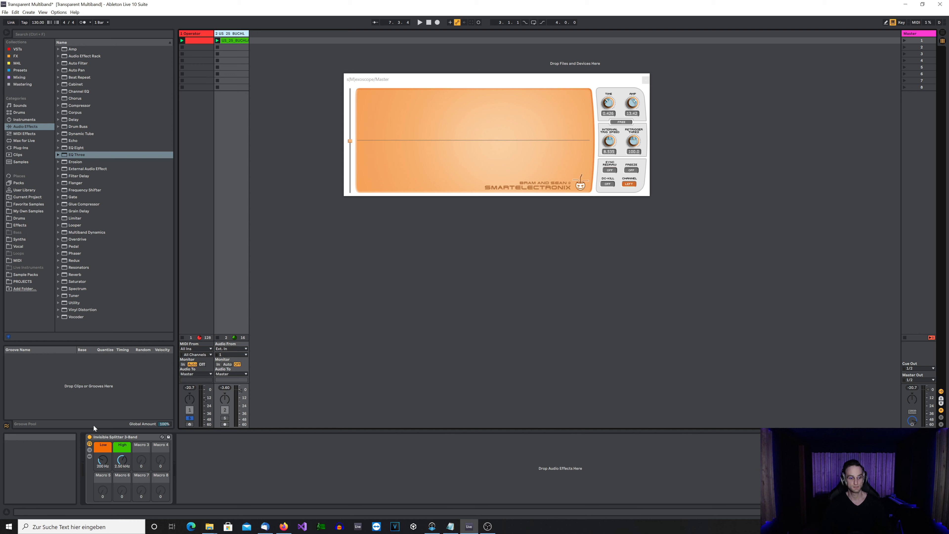
pyautogui.click(90, 456)
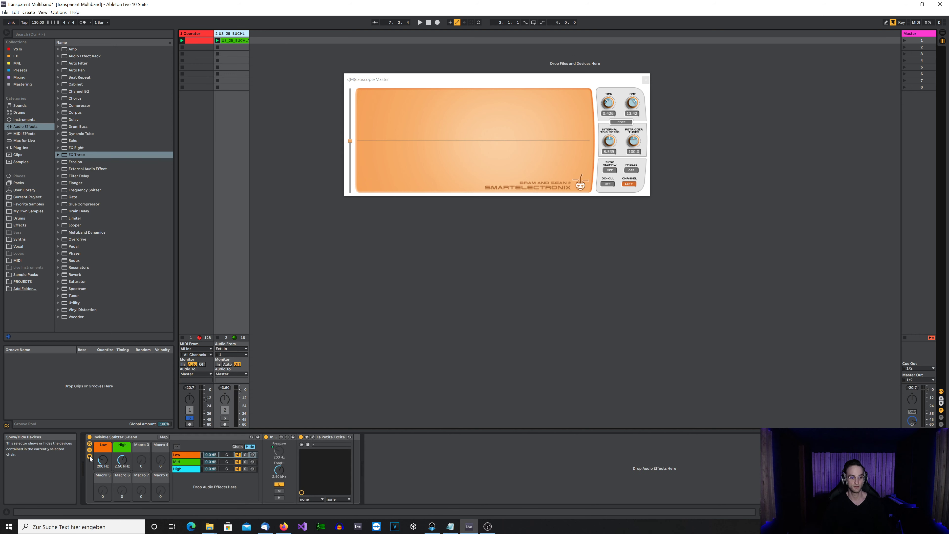
pyautogui.click(177, 456)
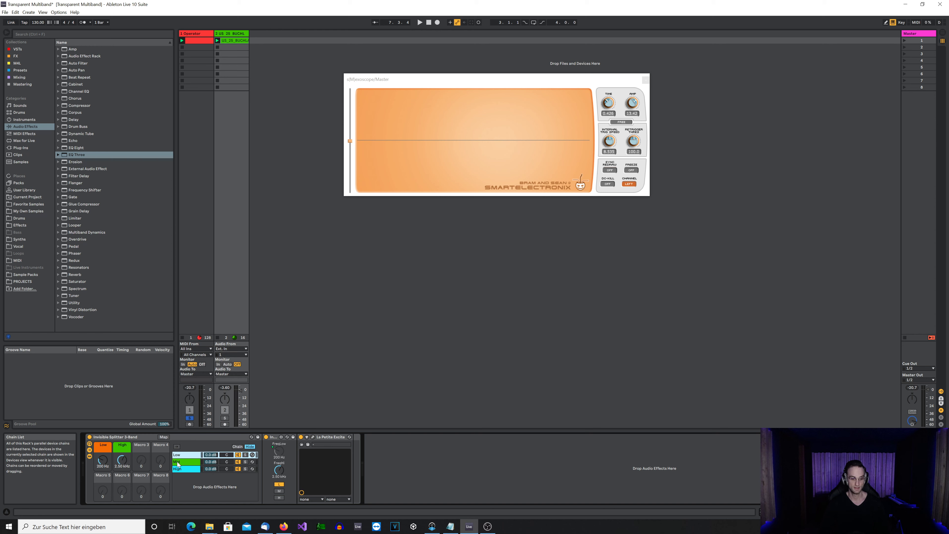
pyautogui.click(183, 463)
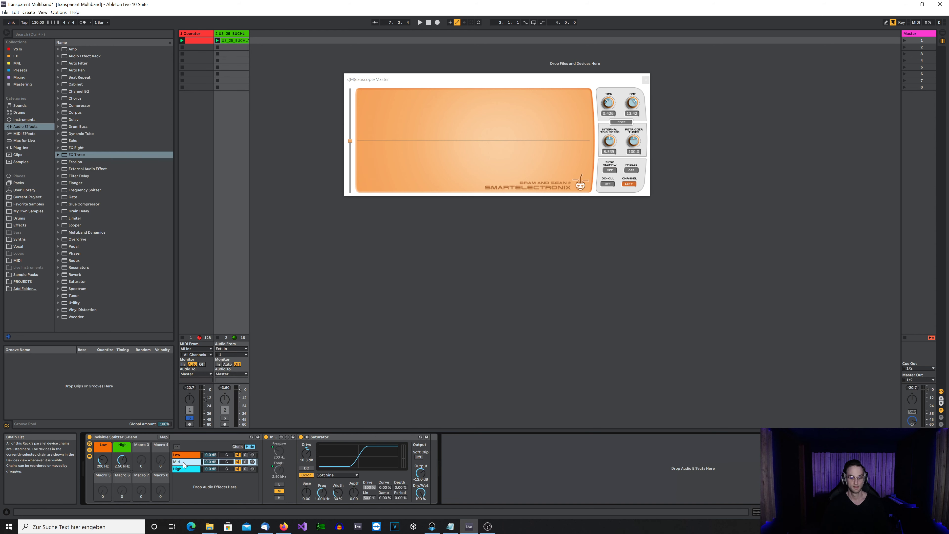
pyautogui.click(183, 470)
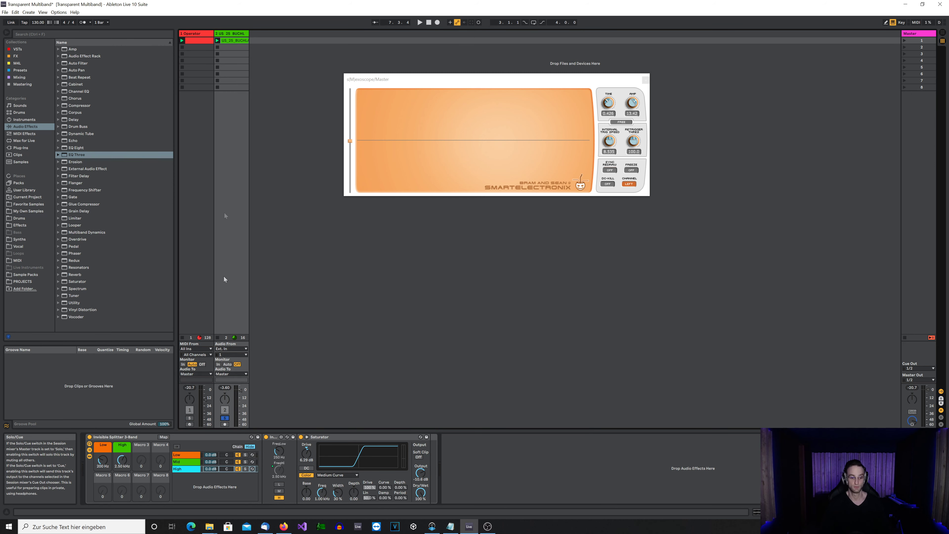
# Step: Start playback and toggle the second track's Invisible Splitter 3-Band rack to compare the processed and dry audio, leaving it enabled
pyautogui.press('space')
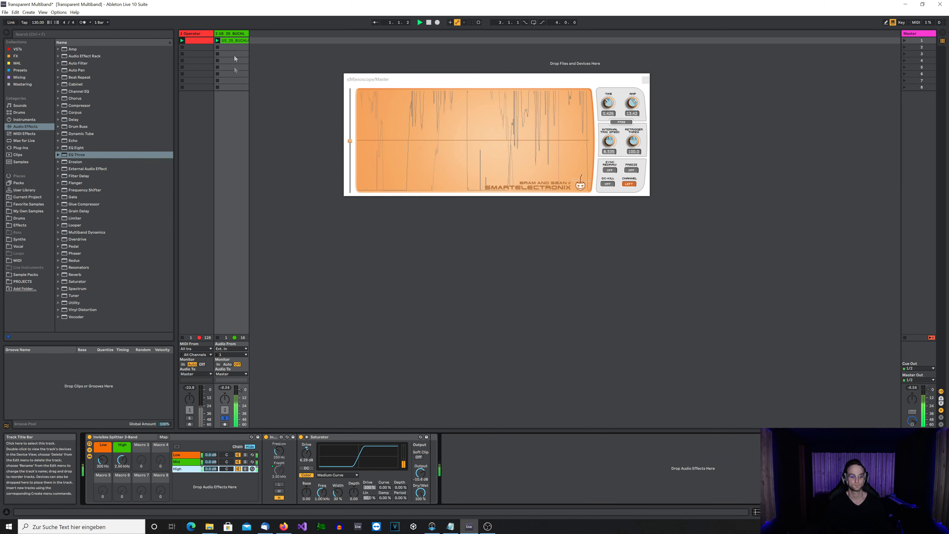
pyautogui.click(89, 437)
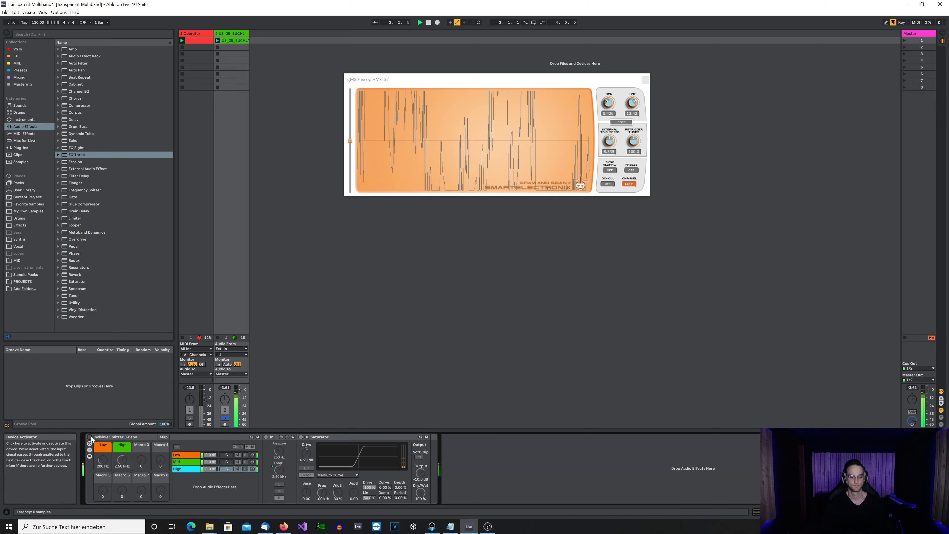
pyautogui.click(90, 437)
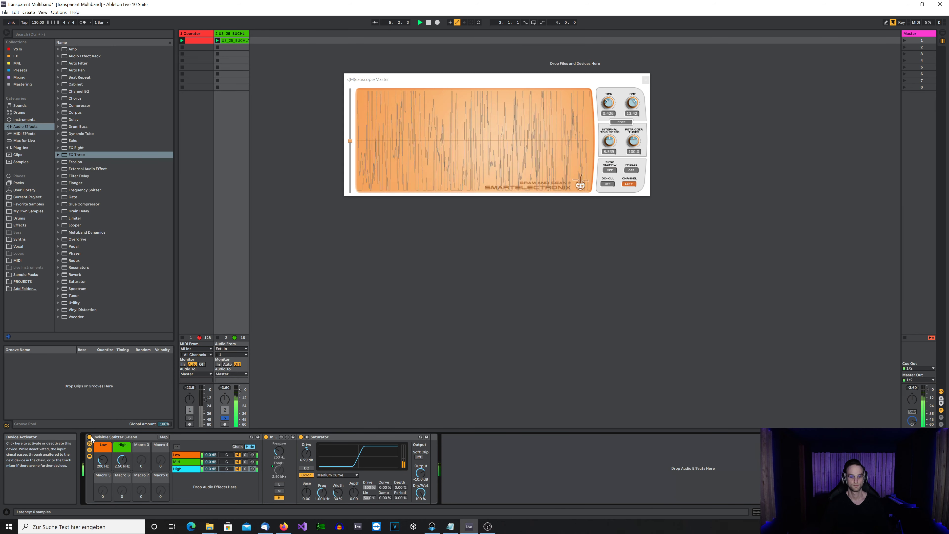
pyautogui.click(89, 437)
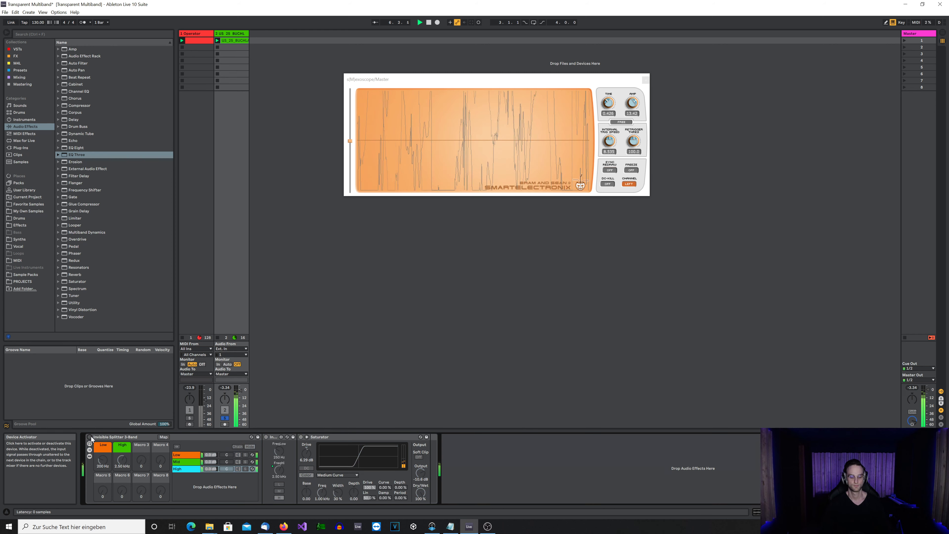
pyautogui.click(90, 438)
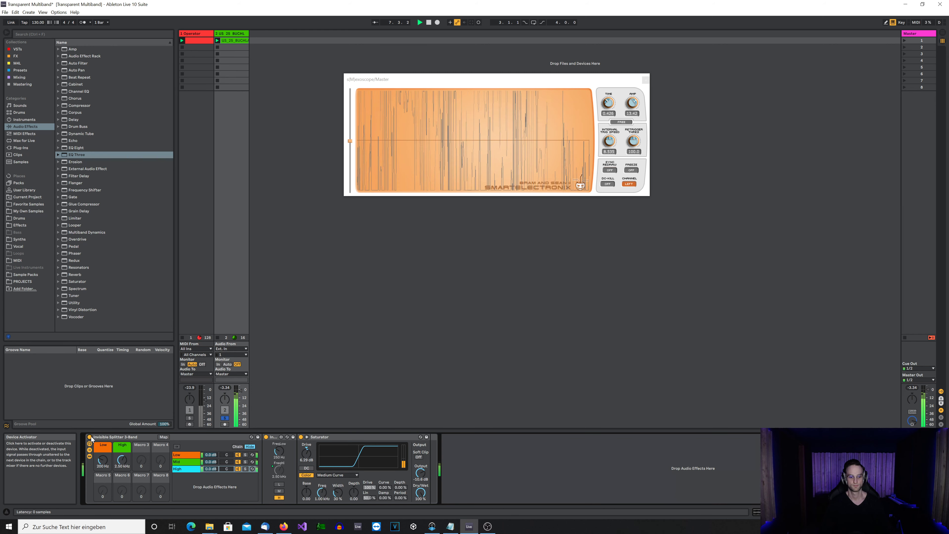